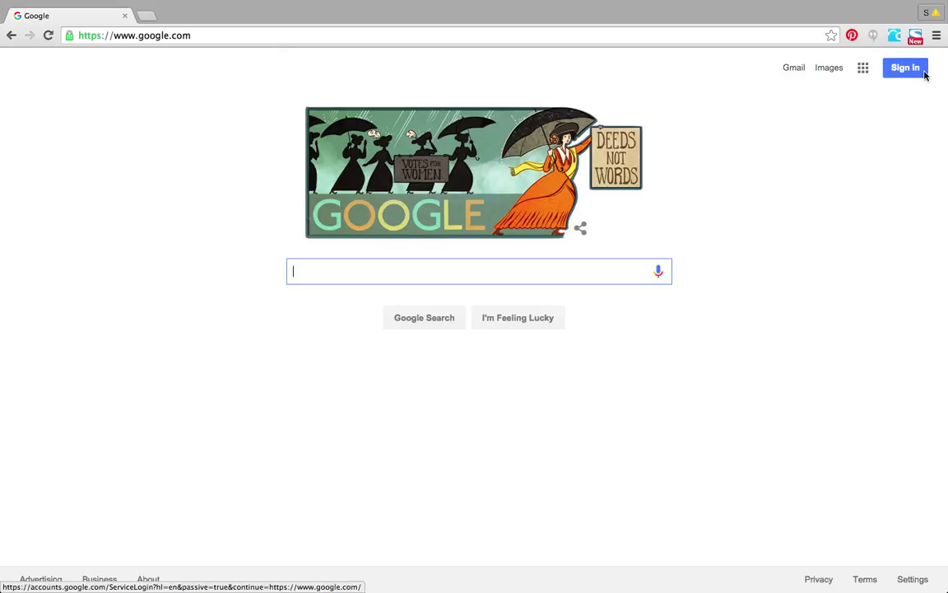
# Sign in to a Google account from the Google homepage's Sign In button.
pyautogui.click(924, 74)
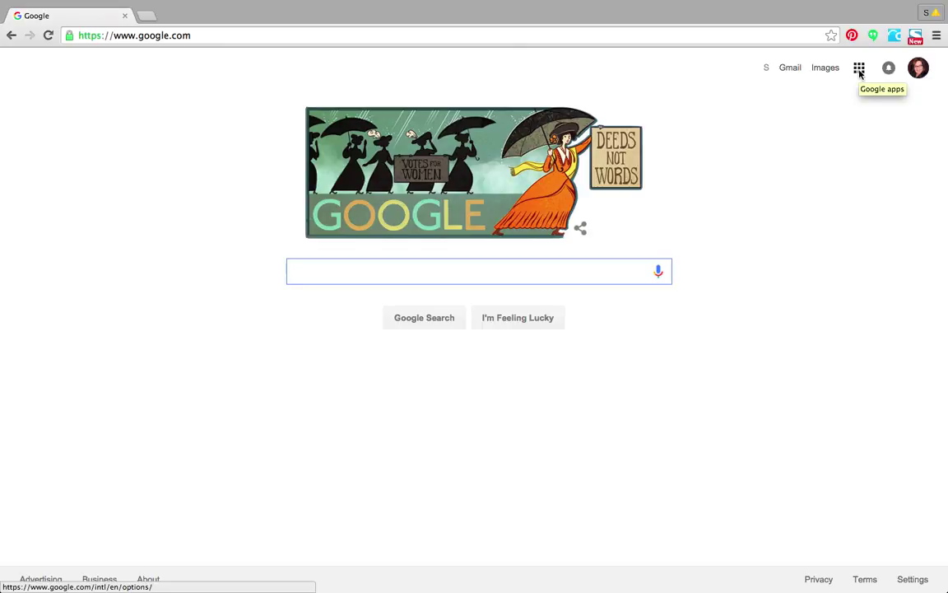
# Open Google's full products page from the apps grid and scroll to Home & Office.
pyautogui.click(859, 71)
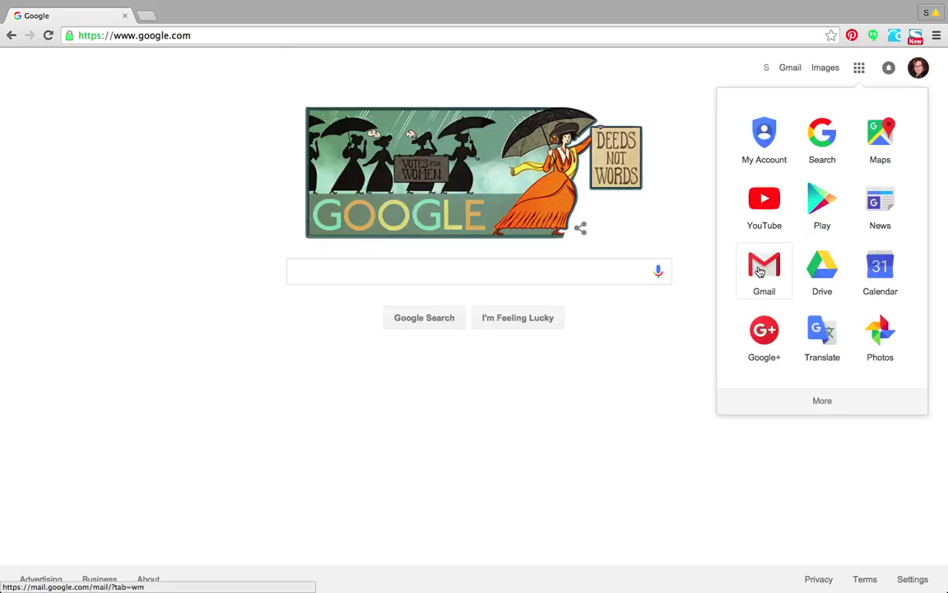
pyautogui.click(822, 403)
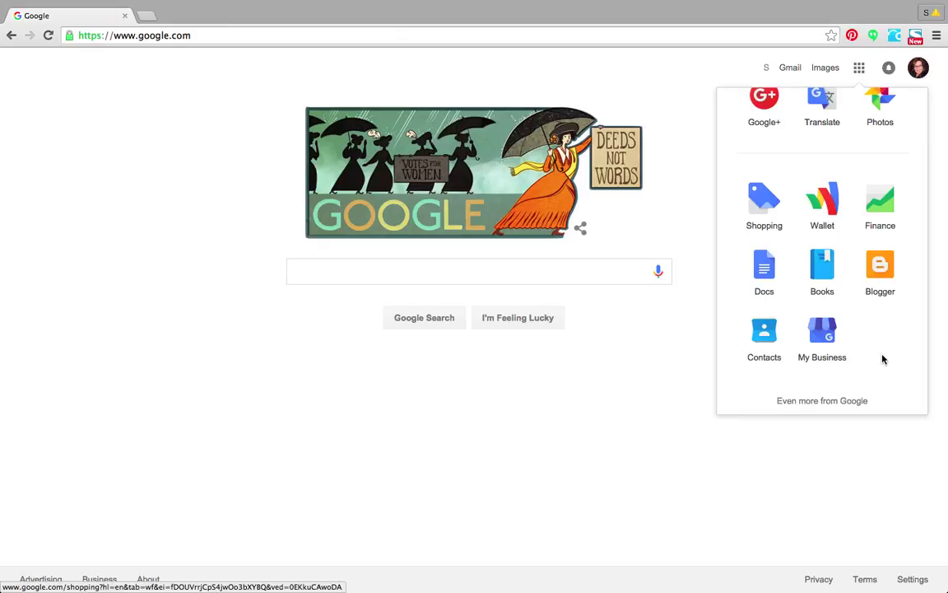
pyautogui.click(842, 402)
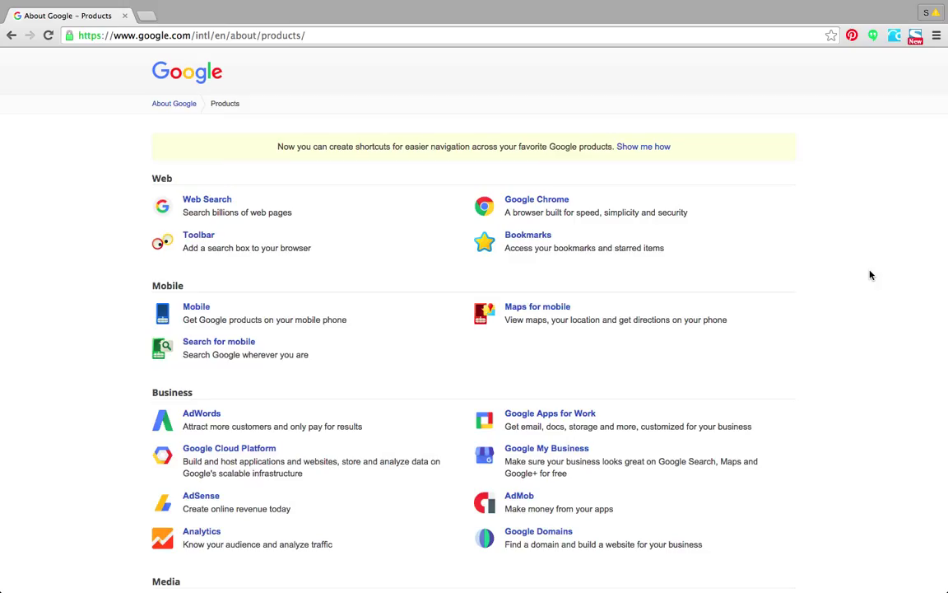
pyautogui.scroll(-10, 871, 275)
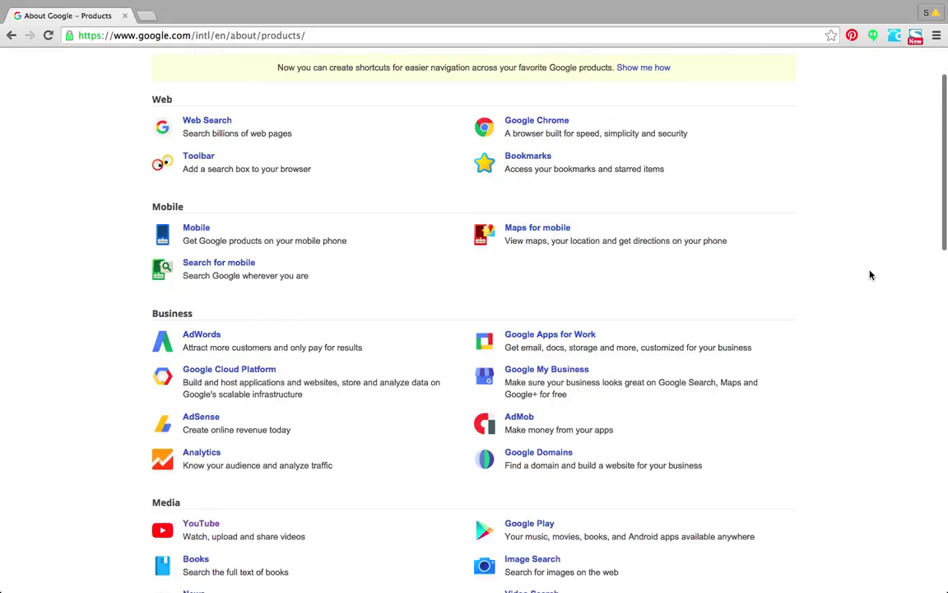
pyautogui.moveTo(943, 285); pyautogui.dragTo(943, 66)
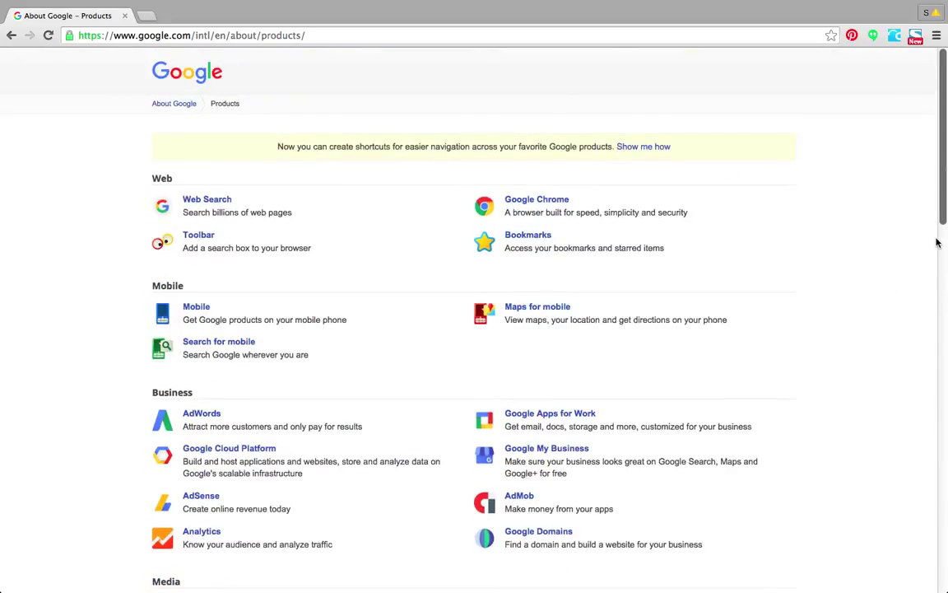
pyautogui.moveTo(944, 181); pyautogui.dragTo(900, 481)
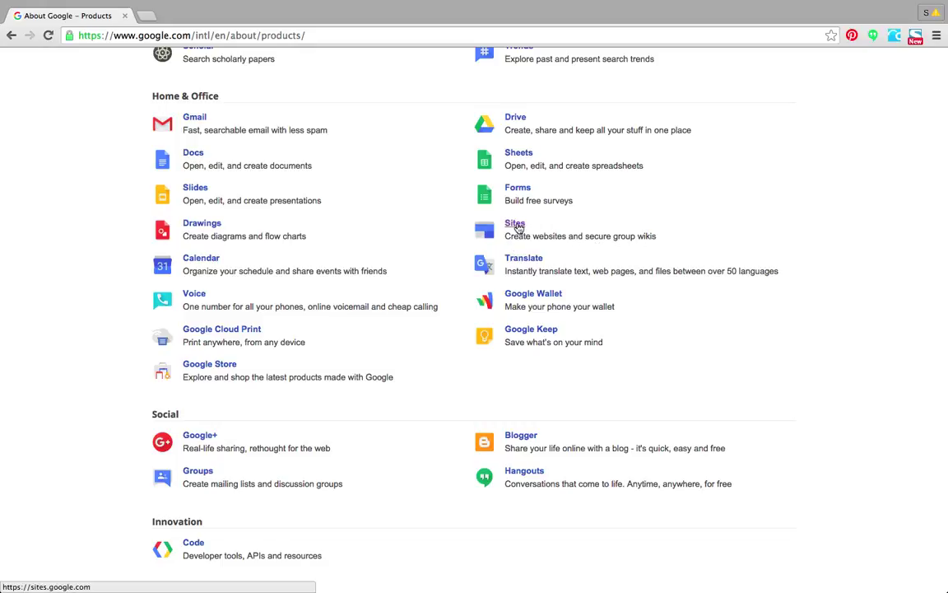
# Open the Google Sites My Sites list and zoom the page to 150%.
pyautogui.click(516, 224)
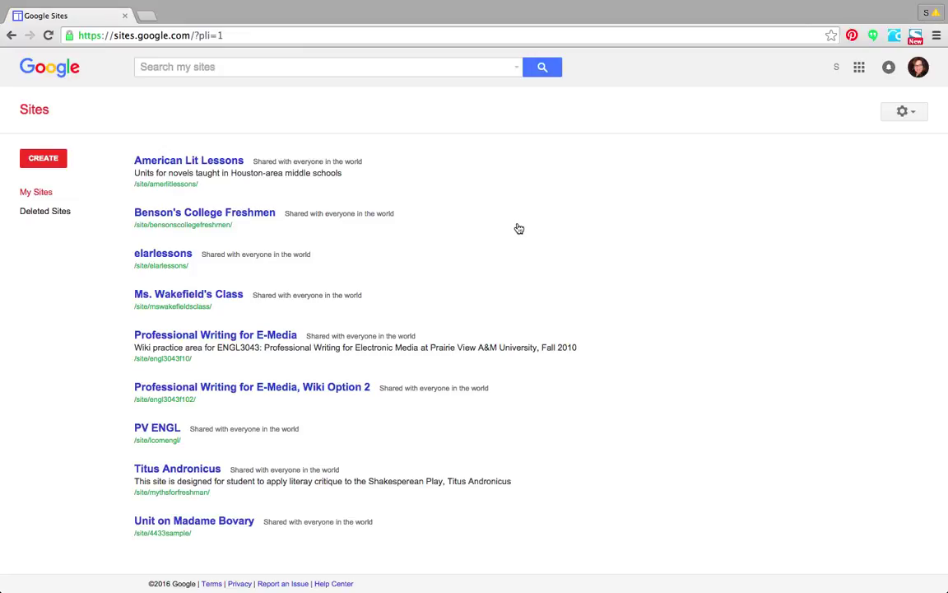
pyautogui.press('super+equal')
pyautogui.press('super+equal')
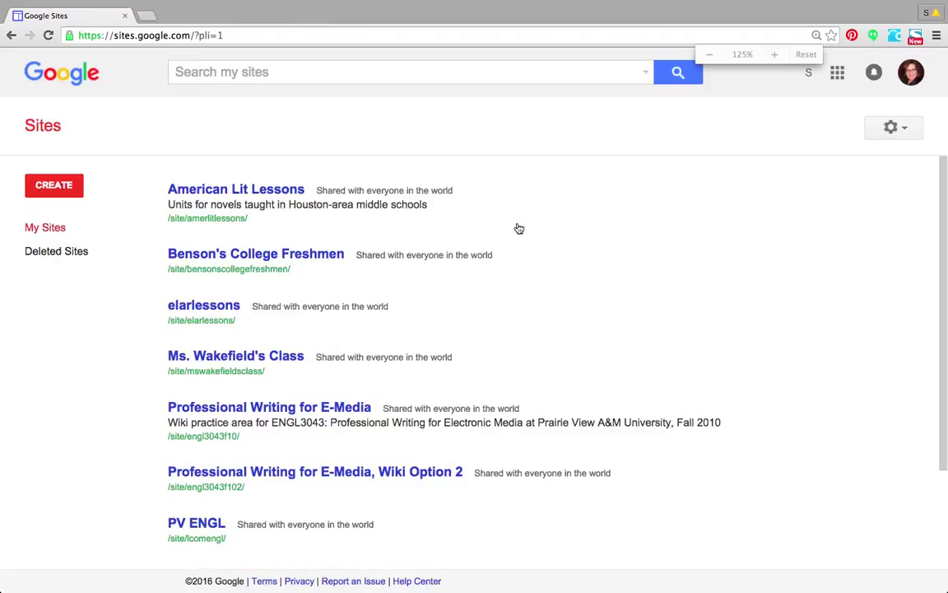
pyautogui.press('super+equal')
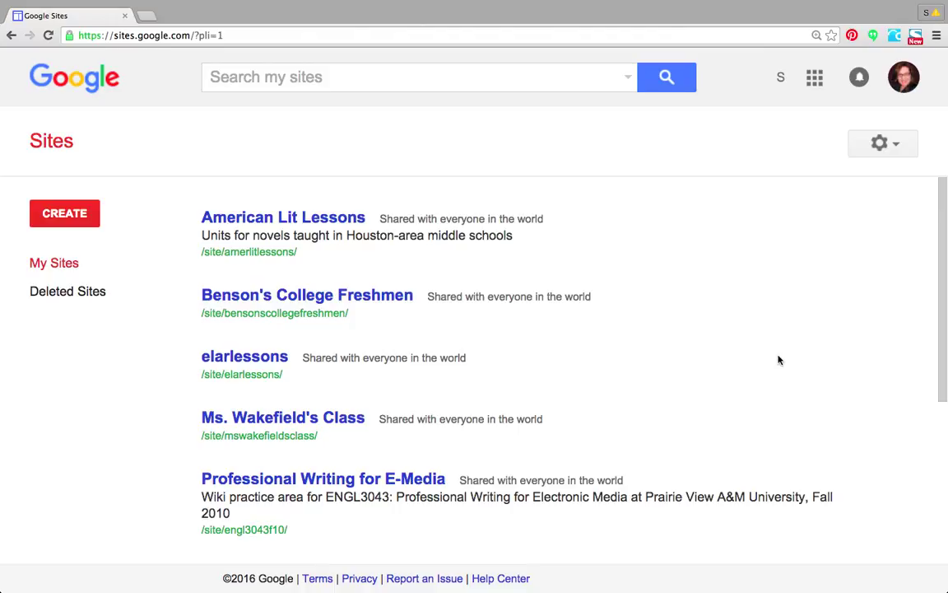
# Start a new site and put the cursor in the Name your site field.
pyautogui.click(90, 223)
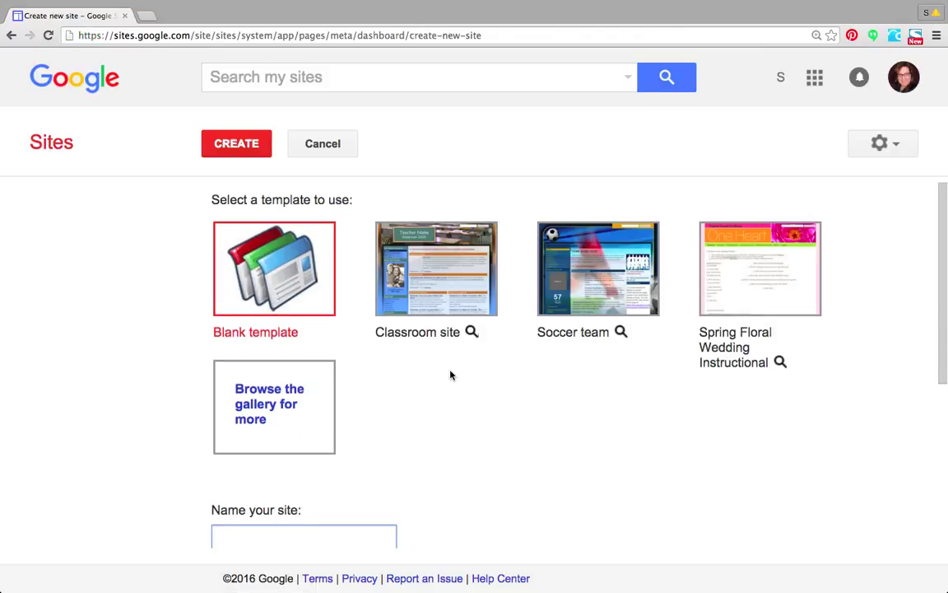
pyautogui.click(451, 375)
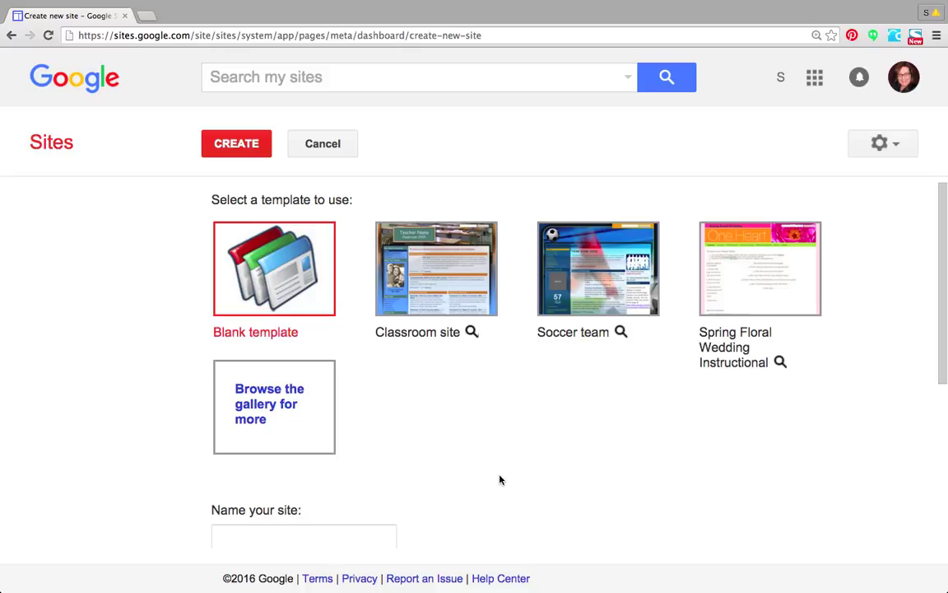
pyautogui.scroll(-5, 500, 478)
pyautogui.click(258, 308)
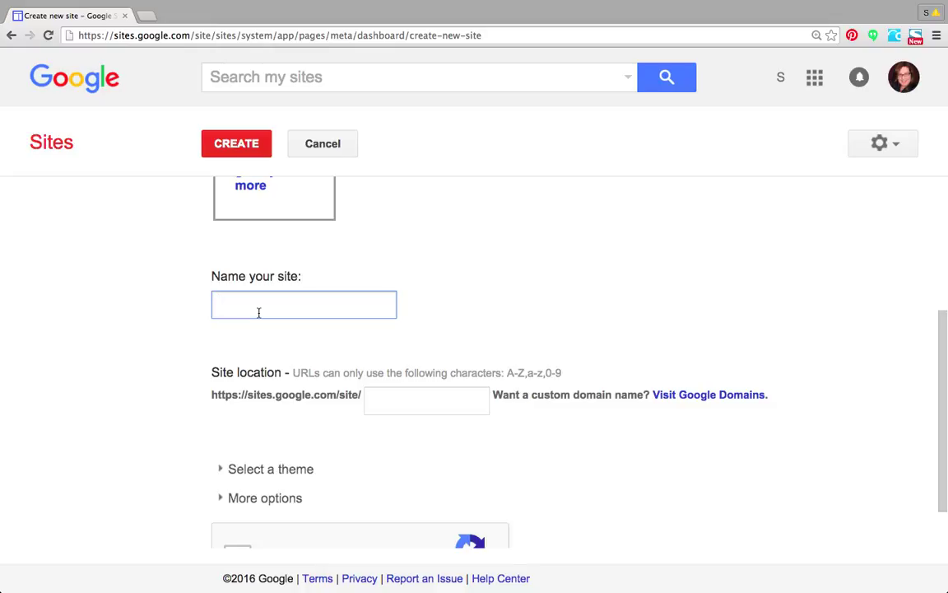
# Paste the Senior English site name and trim the site location to mswsenior.
pyautogui.write("Ms. Wakefield's Senior English")
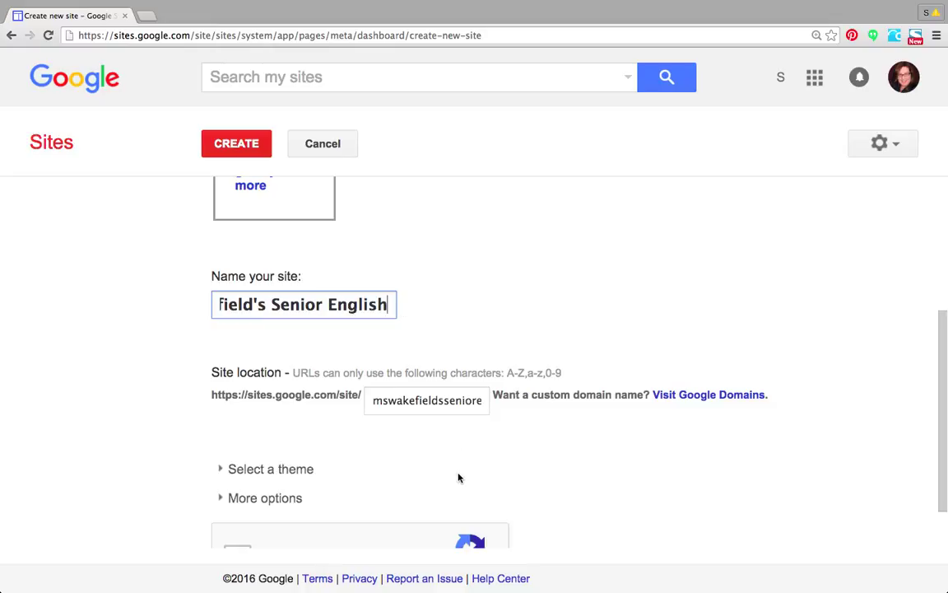
pyautogui.moveTo(373, 400); pyautogui.dragTo(341, 396)
pyautogui.click(446, 403)
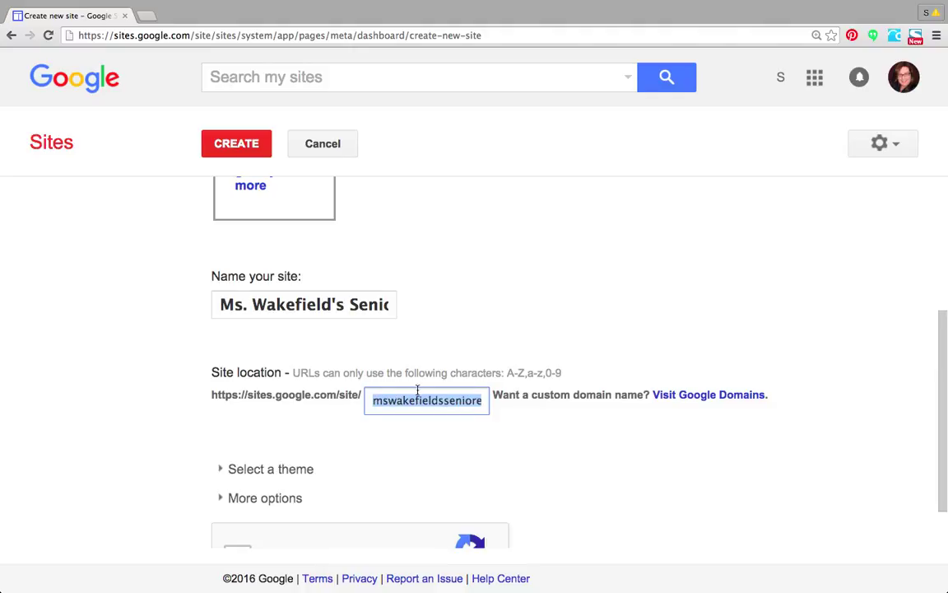
pyautogui.click(393, 402)
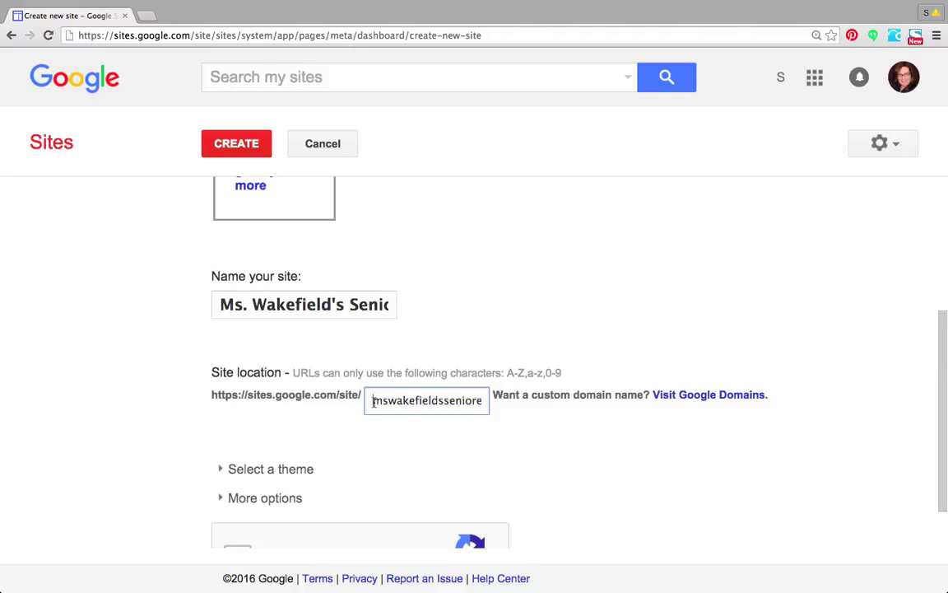
pyautogui.moveTo(395, 400); pyautogui.dragTo(452, 417)
pyautogui.press('BackSpace')
pyautogui.press('BackSpace')
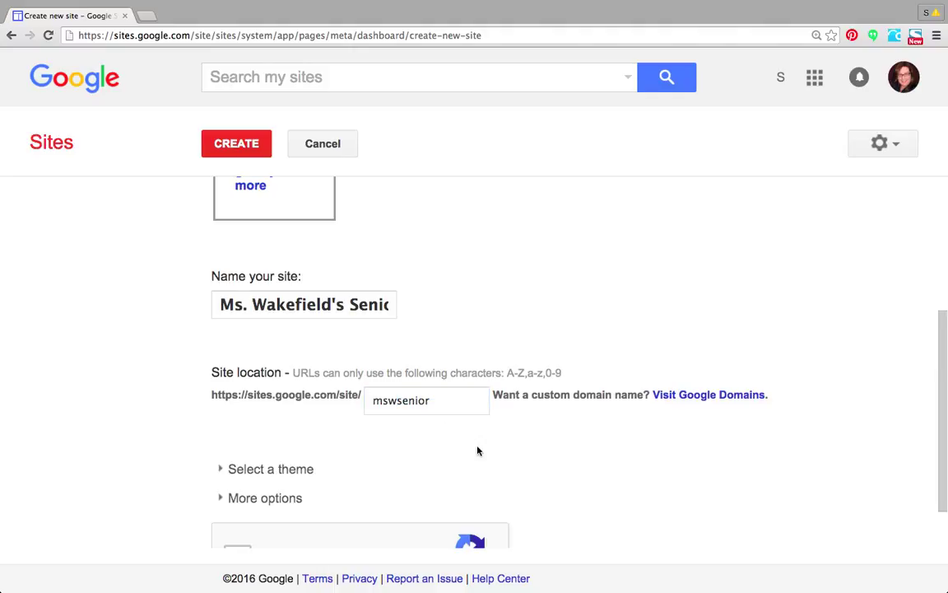
pyautogui.click(375, 400)
# Choose the Solitude: Navy theme for the new site.
pyautogui.click(221, 468)
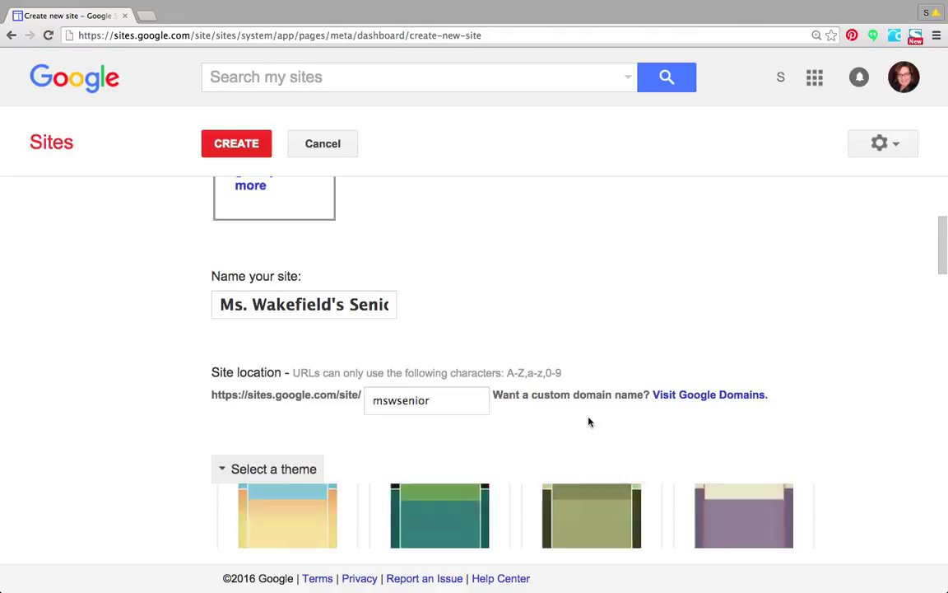
pyautogui.scroll(-5, 936, 277)
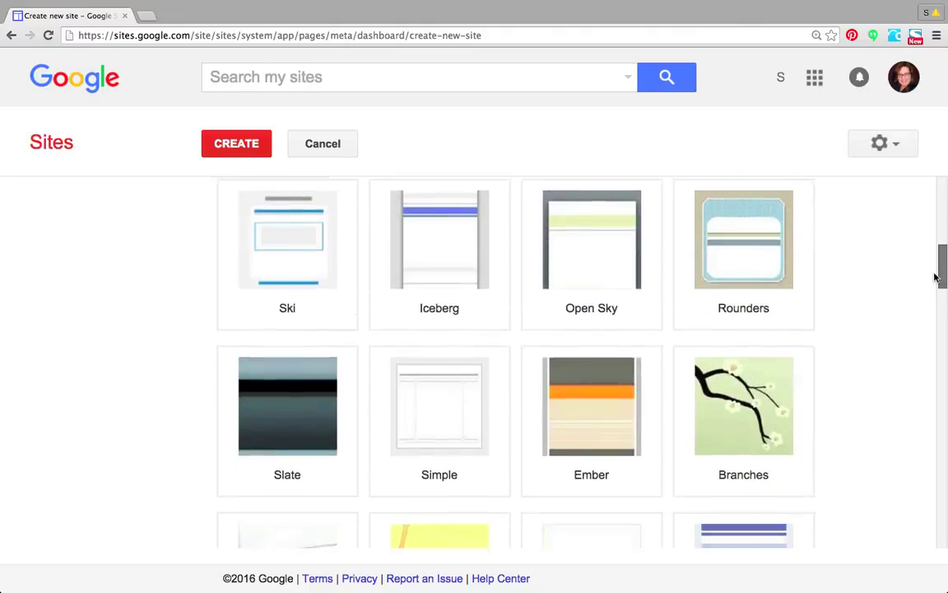
pyautogui.scroll(1, 936, 277)
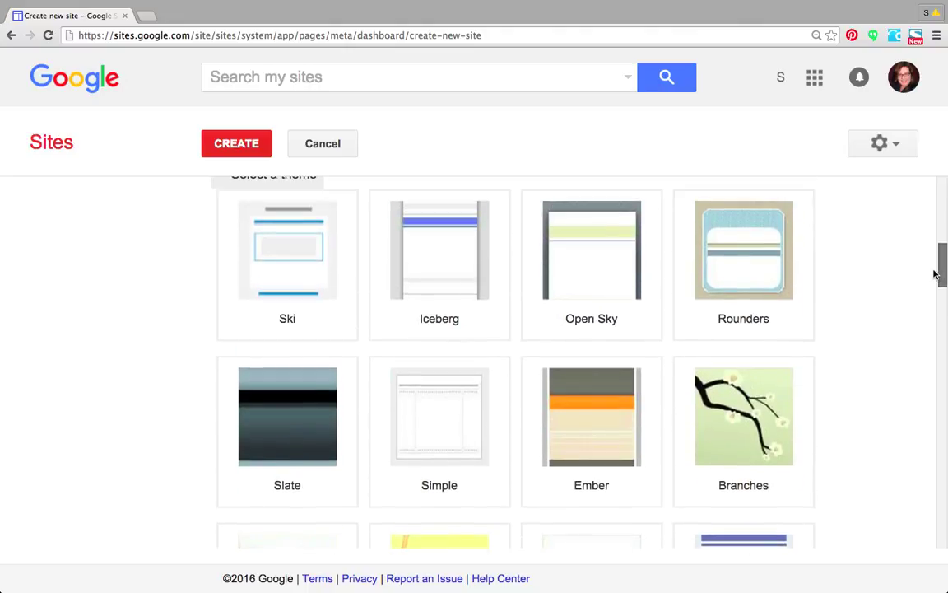
pyautogui.moveTo(934, 274); pyautogui.dragTo(920, 549)
pyautogui.click(738, 343)
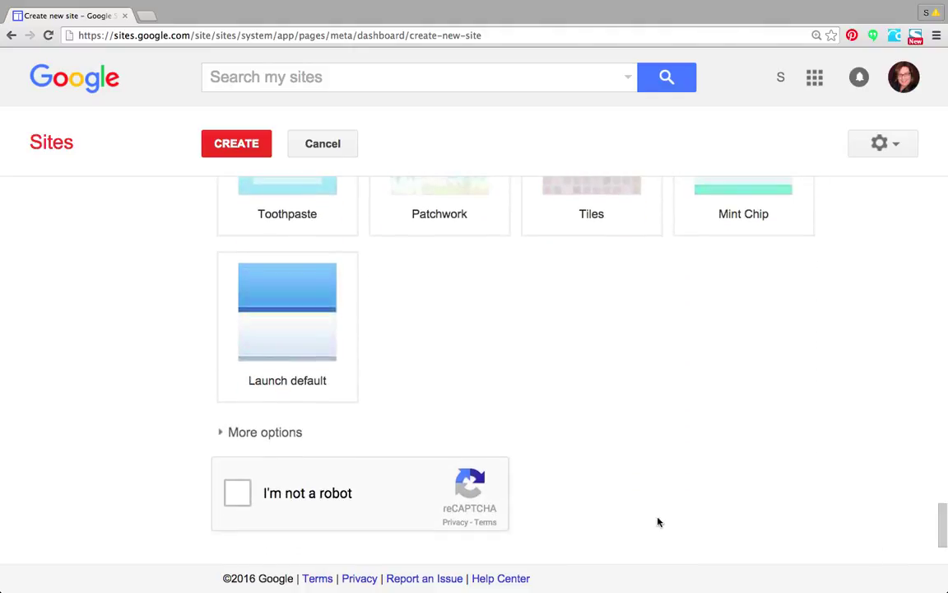
# Expand More options and tick the I'm not a robot check.
pyautogui.click(265, 433)
pyautogui.scroll(-3, 942, 515)
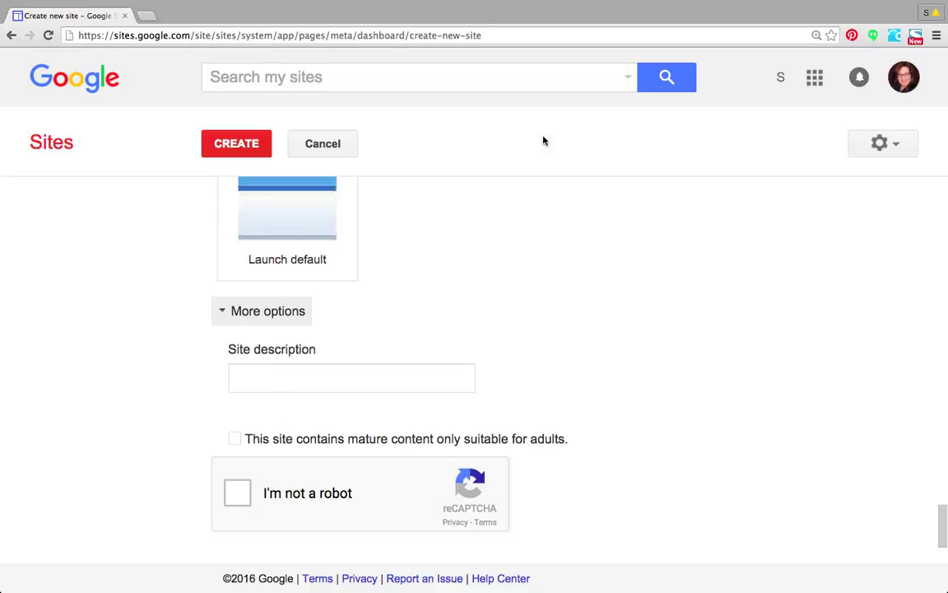
pyautogui.click(237, 494)
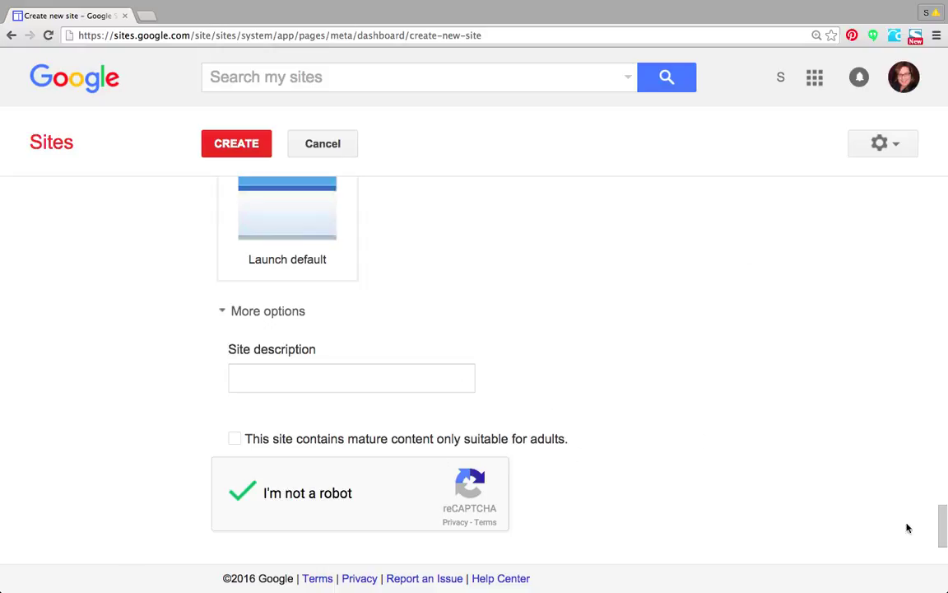
pyautogui.moveTo(941, 516); pyautogui.dragTo(946, 170)
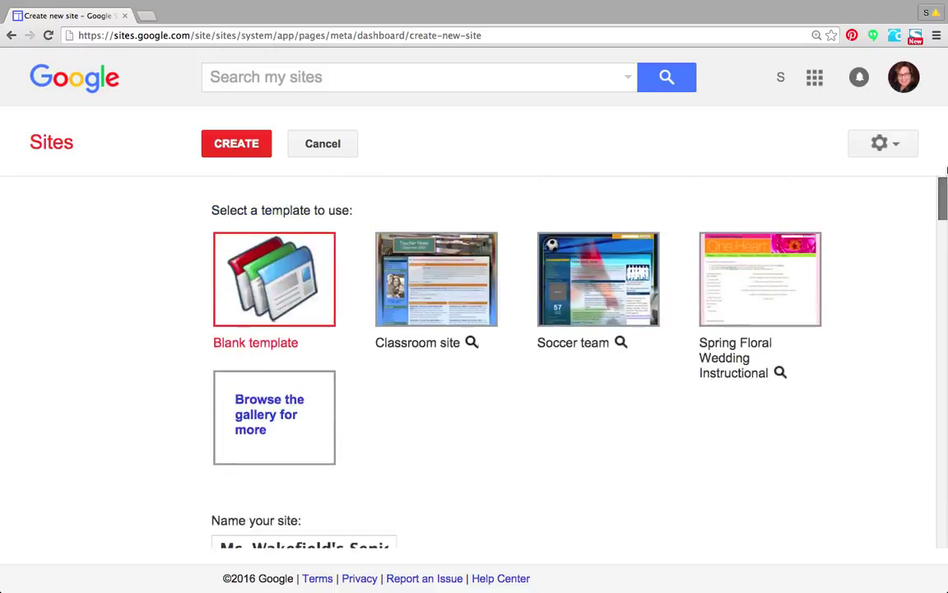
# Create the mswsenior site so its empty Home page opens.
pyautogui.click(245, 155)
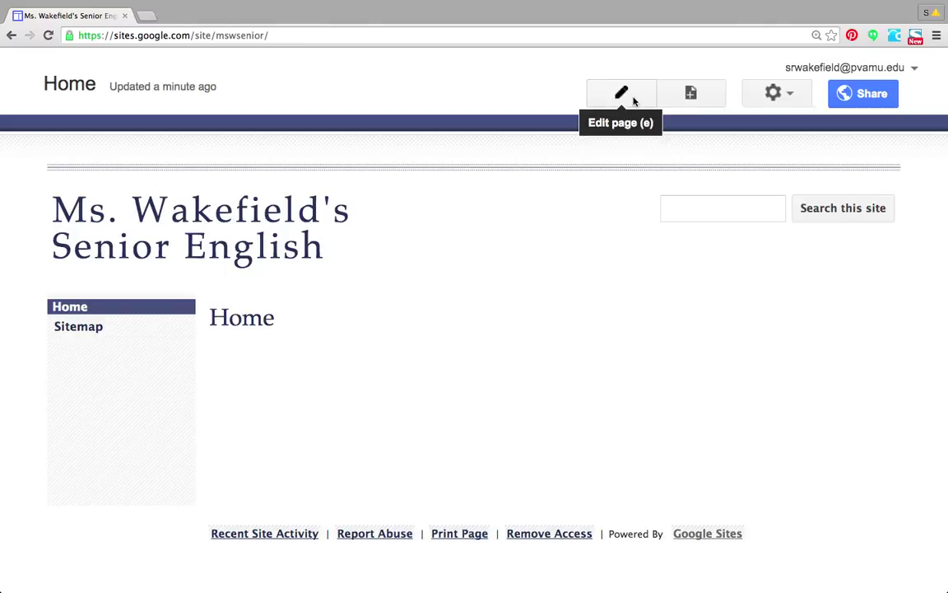
# Retitle the Home page 'Introduction' and type 'This site describes ways' in the body.
pyautogui.click(633, 101)
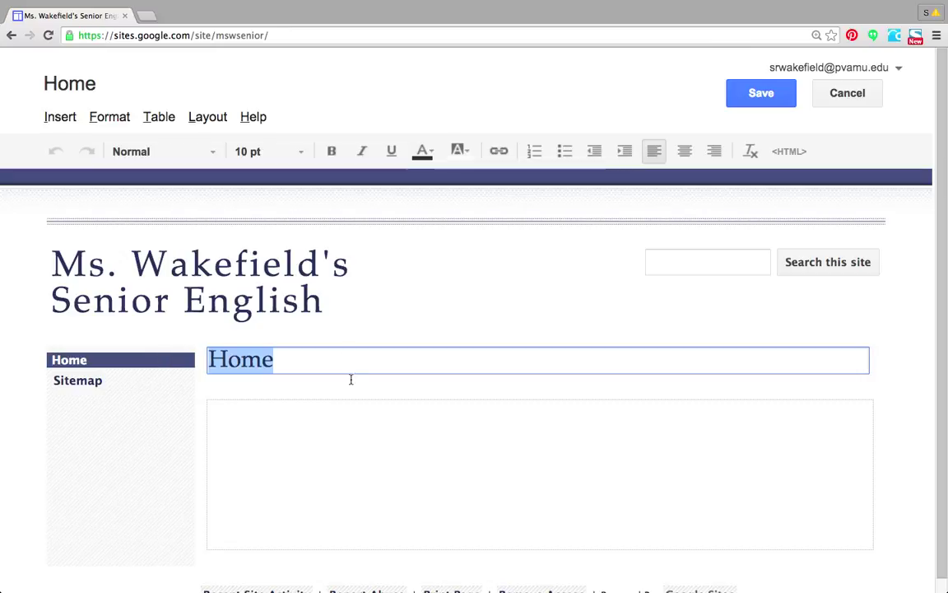
pyautogui.moveTo(272, 360); pyautogui.dragTo(145, 357)
pyautogui.write('Introduction')
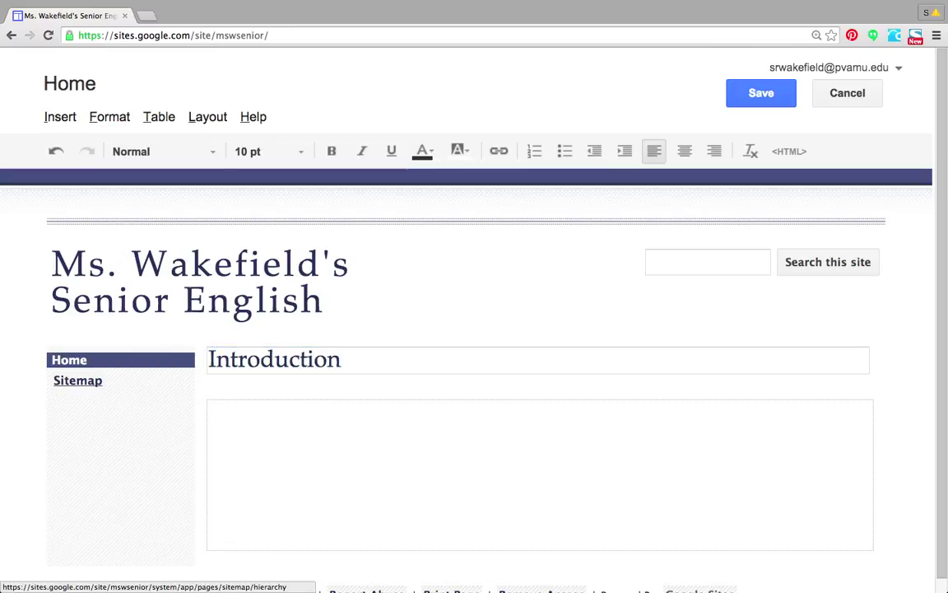
pyautogui.press('Tab')
pyautogui.write('This site')
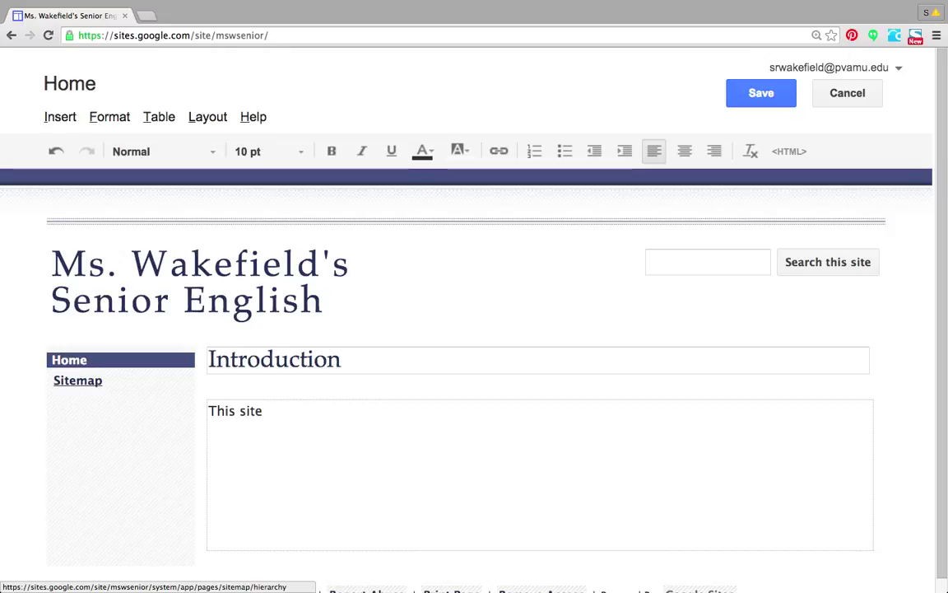
pyautogui.write(' describes ways to conjugate verbs, which is a tremendously amusing task.')
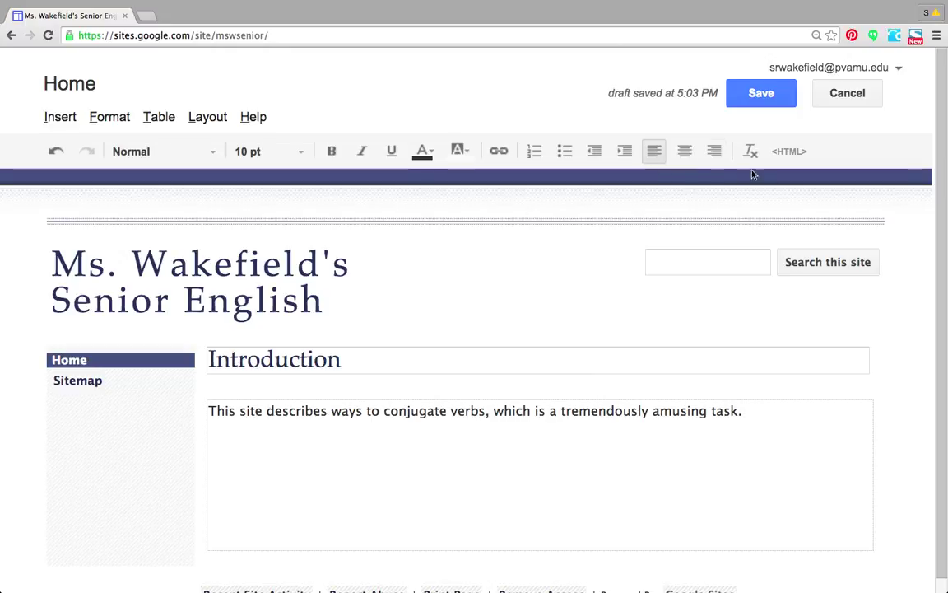
# Check the font and text size menus, then select the words 'conjugate verbs'.
pyautogui.click(208, 156)
pyautogui.click(272, 151)
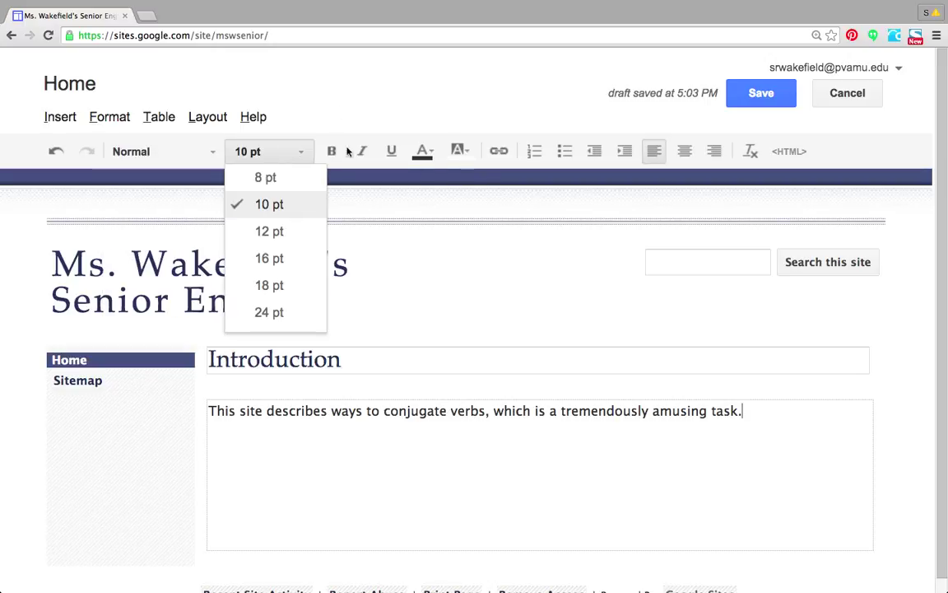
pyautogui.moveTo(381, 410); pyautogui.dragTo(484, 410)
# Colour 'conjugate verbs' blue and start a new line after the sentence.
pyautogui.click(428, 152)
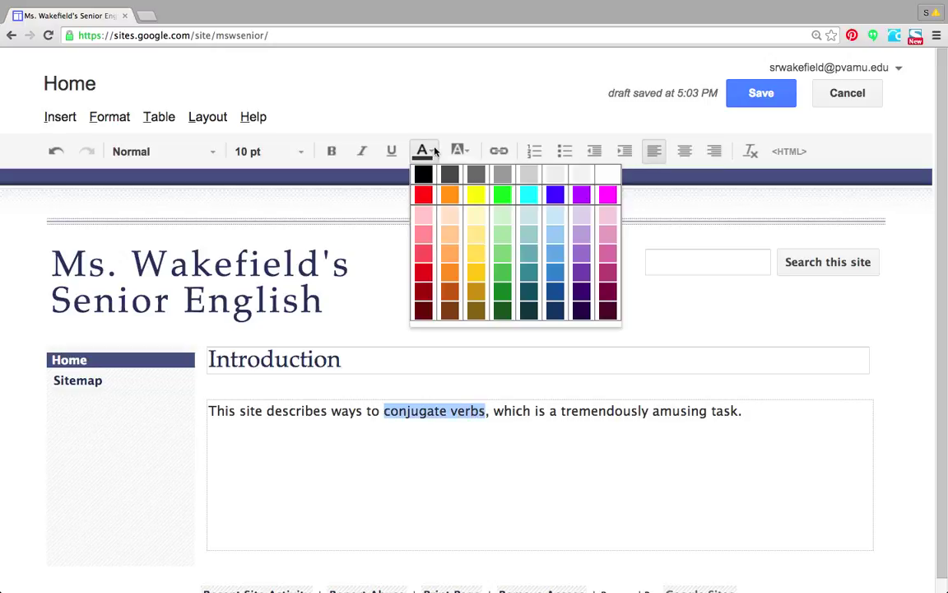
pyautogui.click(459, 151)
pyautogui.click(423, 152)
pyautogui.click(555, 193)
pyautogui.click(476, 476)
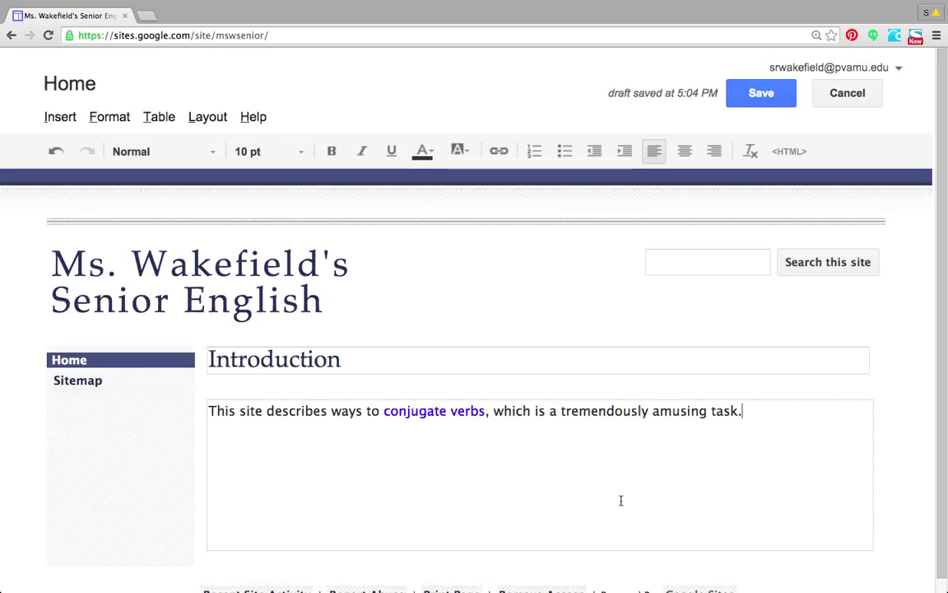
pyautogui.press('Return')
pyautogui.press('Return')
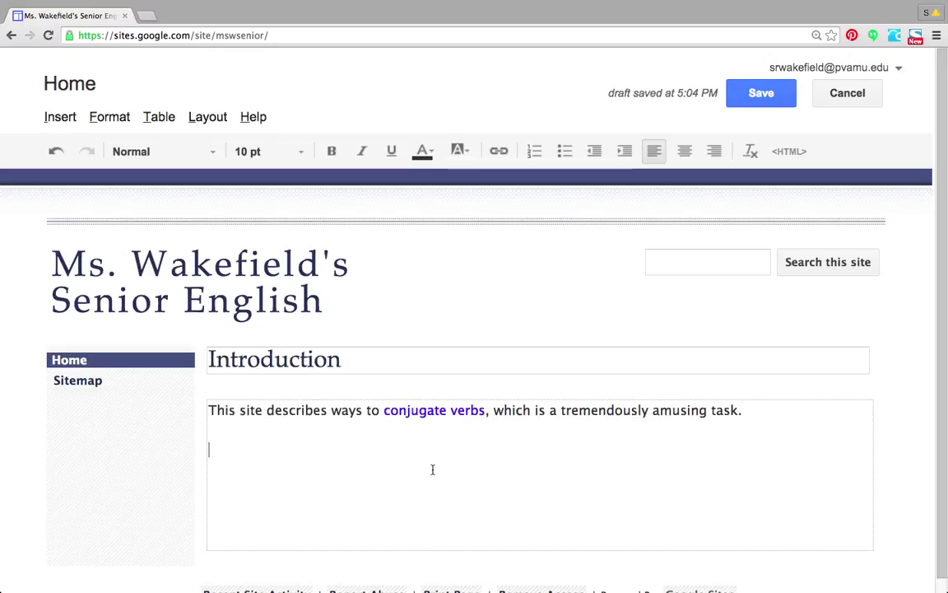
# Upload the social media icons picture through Insert > Image.
pyautogui.click(63, 117)
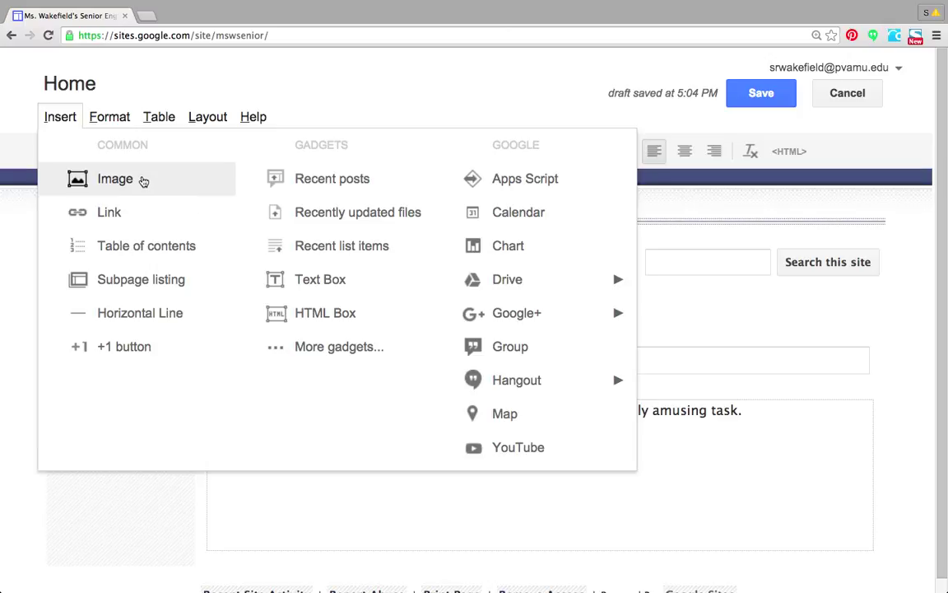
pyautogui.click(143, 181)
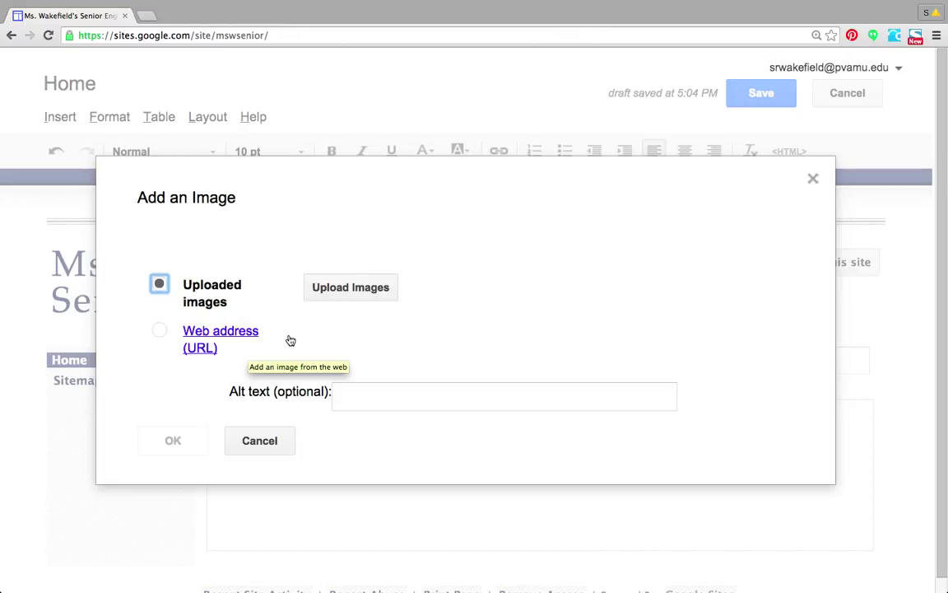
pyautogui.click(368, 292)
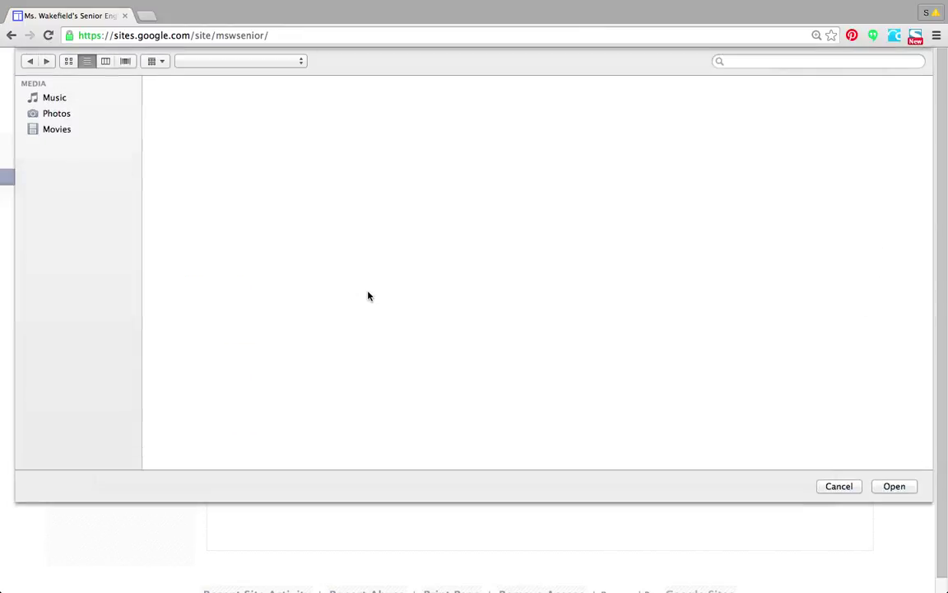
pyautogui.press('Escape')
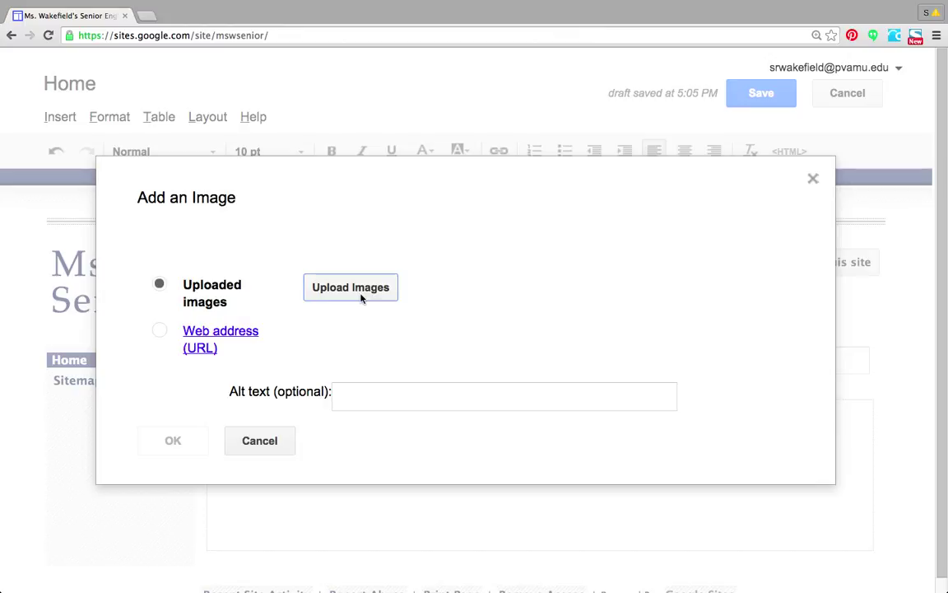
pyautogui.click(360, 298)
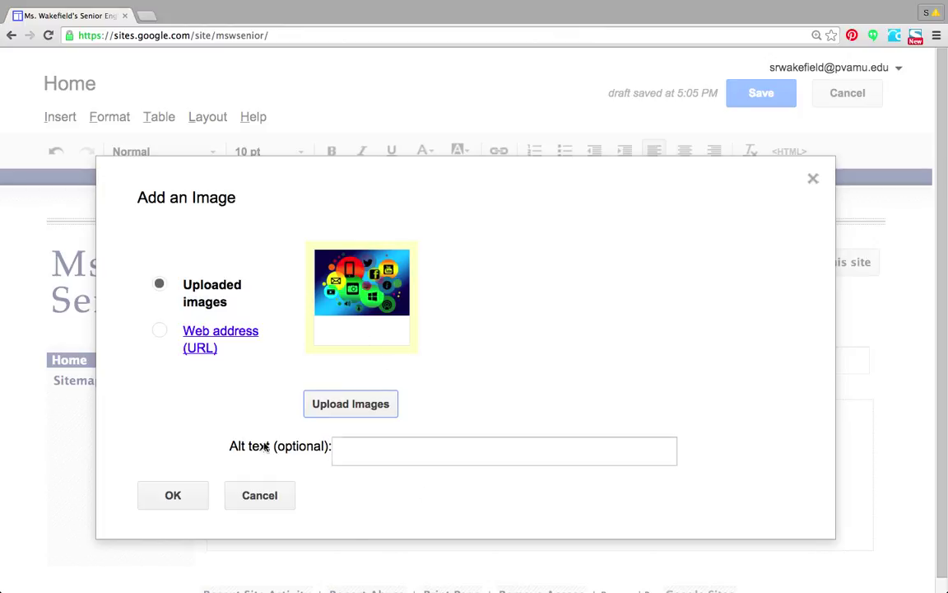
# Give the social media image the alt text 'a cluster of different social media icons' and insert it.
pyautogui.moveTo(231, 450); pyautogui.dragTo(354, 472)
pyautogui.click(354, 472)
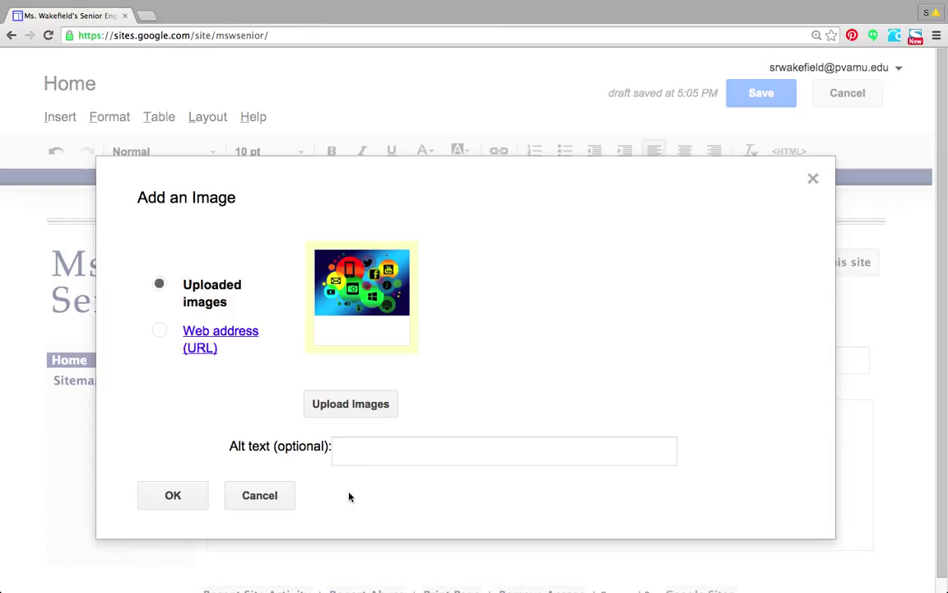
pyautogui.click(360, 451)
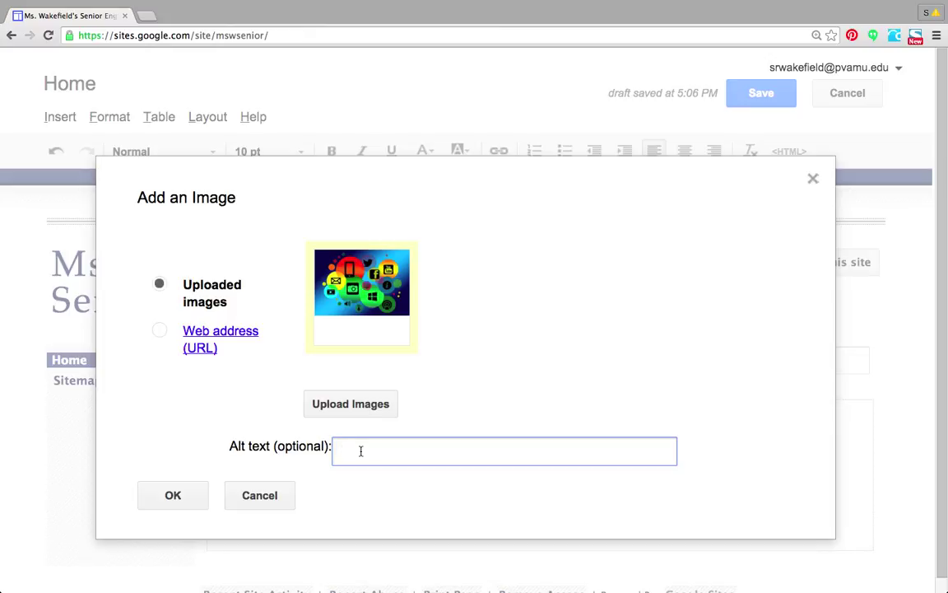
pyautogui.write('a cluster of different social media icons')
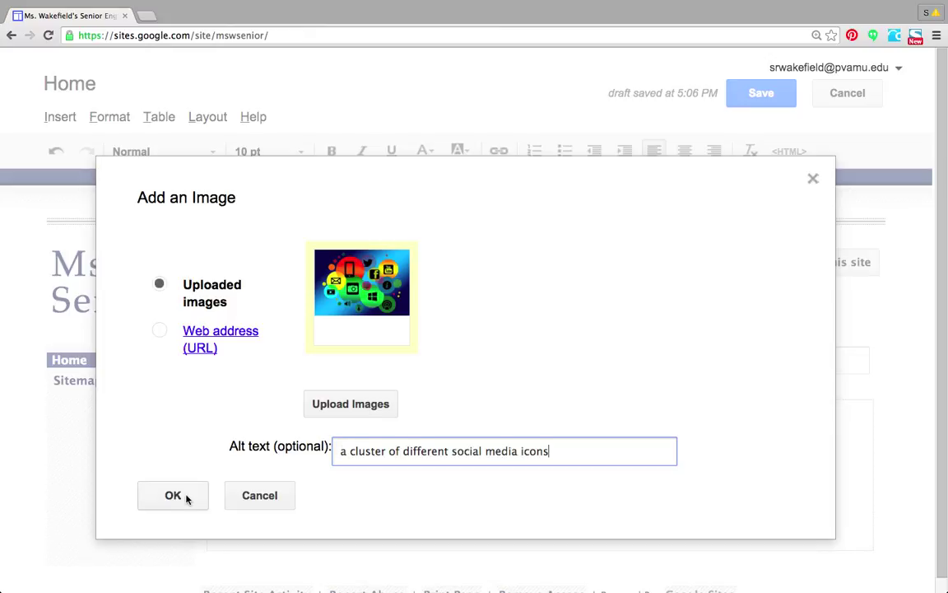
pyautogui.click(173, 496)
pyautogui.scroll(-3, 927, 486)
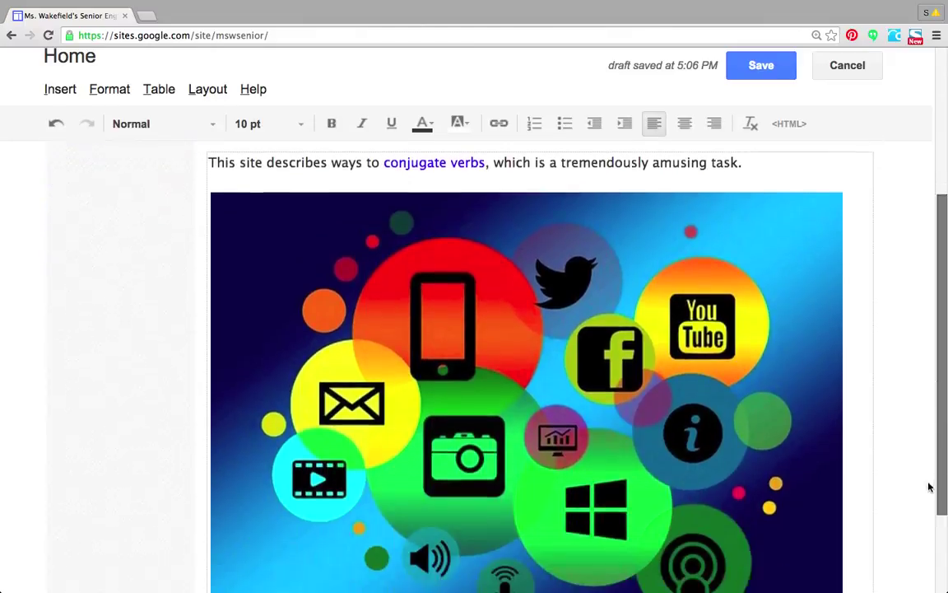
# Align the social media icons image to the left and set it to medium (M) size.
pyautogui.scroll(3, 925, 514)
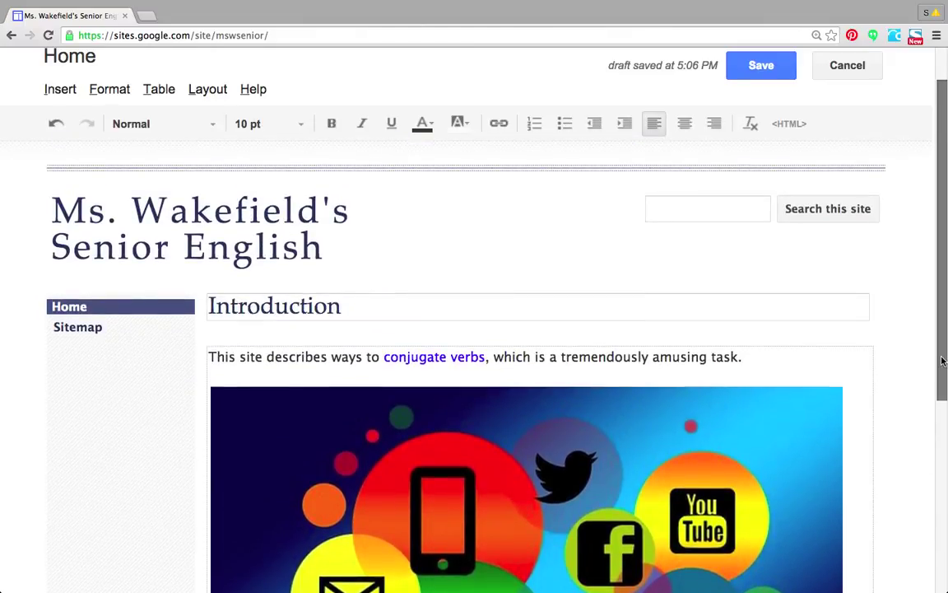
pyautogui.scroll(-3, 804, 465)
pyautogui.click(802, 464)
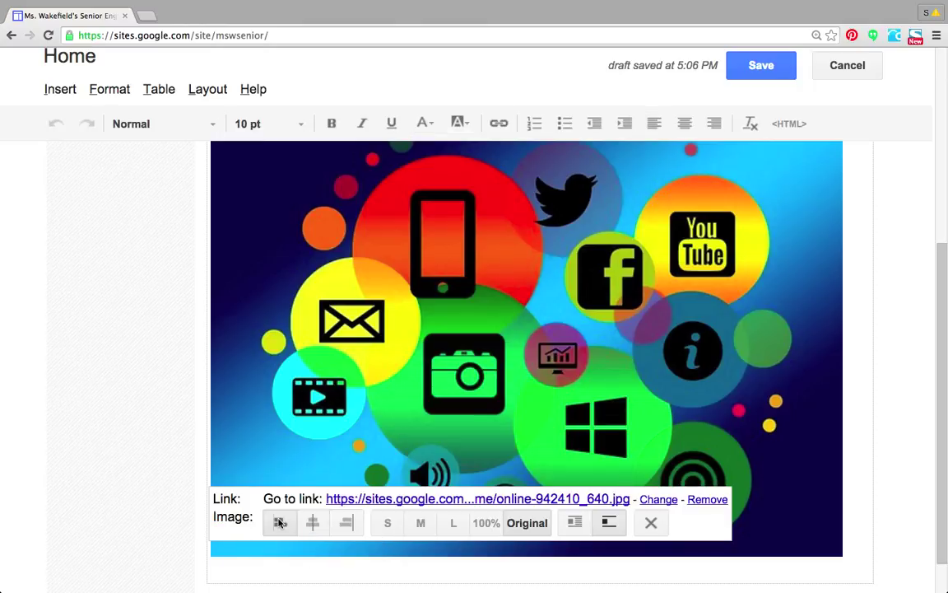
pyautogui.click(313, 522)
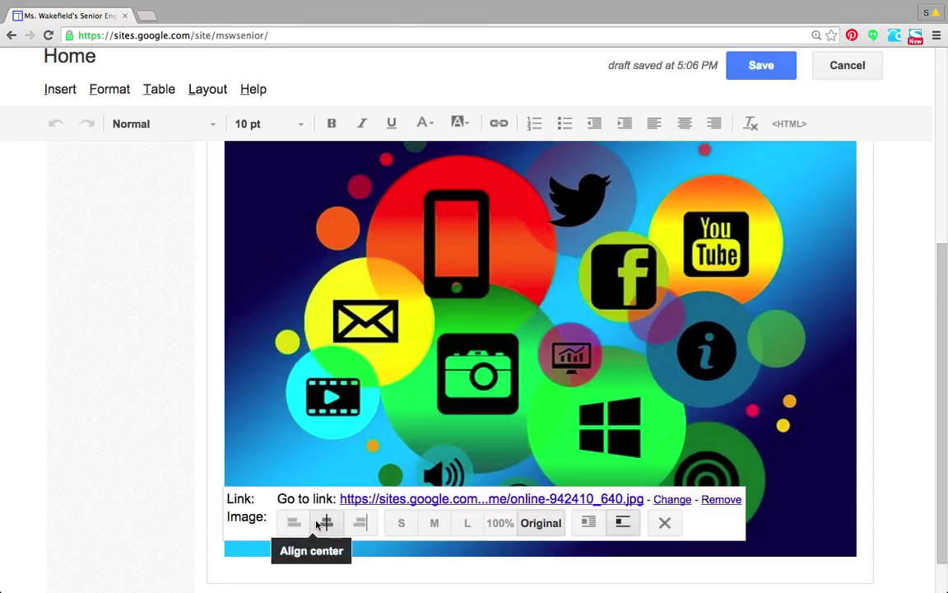
pyautogui.click(360, 524)
pyautogui.click(309, 523)
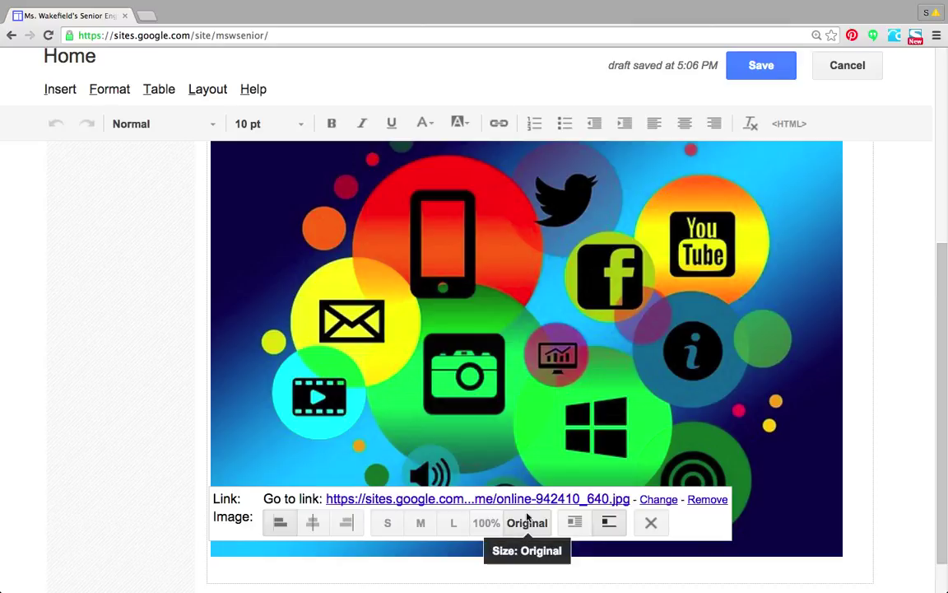
pyautogui.click(422, 523)
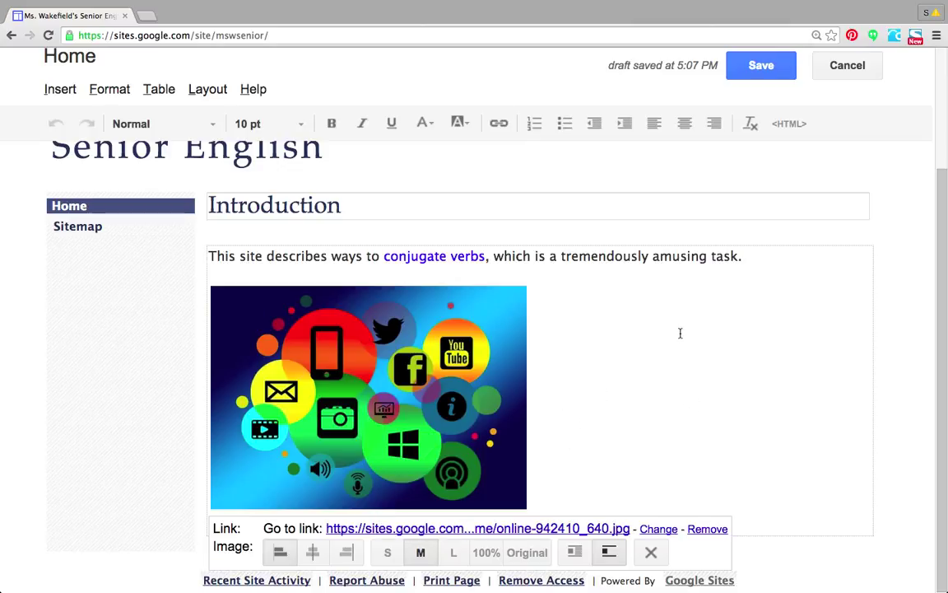
pyautogui.click(666, 369)
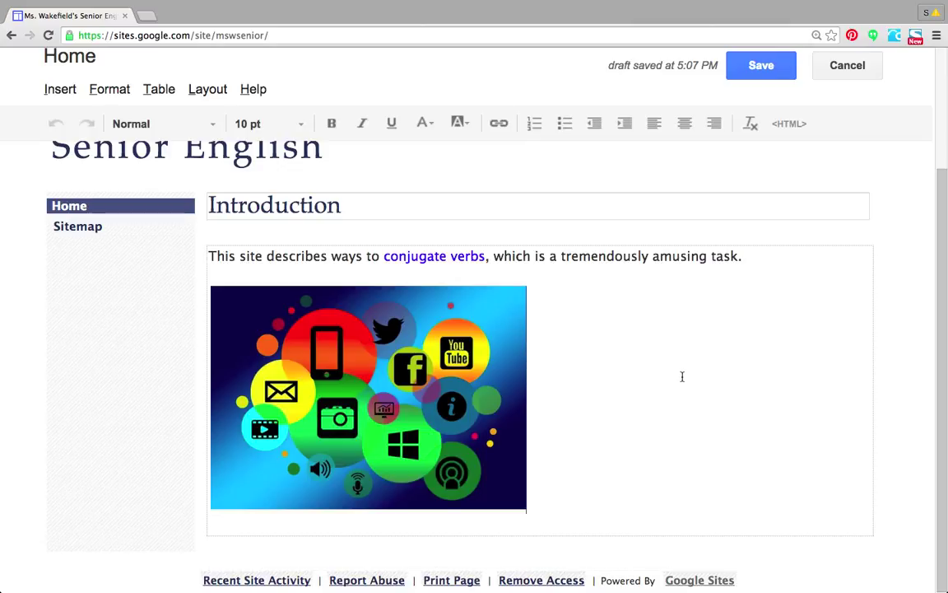
pyautogui.scroll(2, 944, 240)
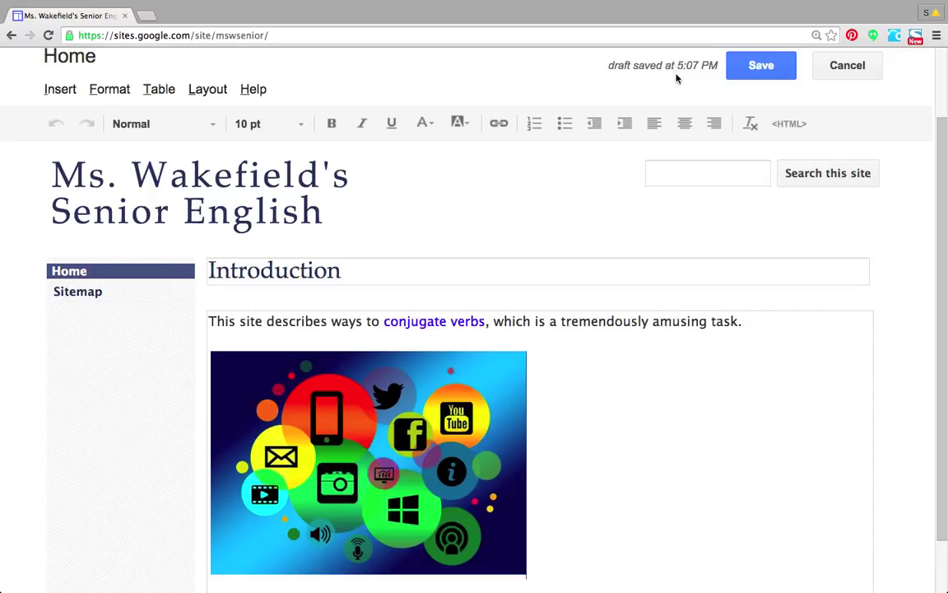
# Save the Introduction page and review the published result.
pyautogui.click(775, 72)
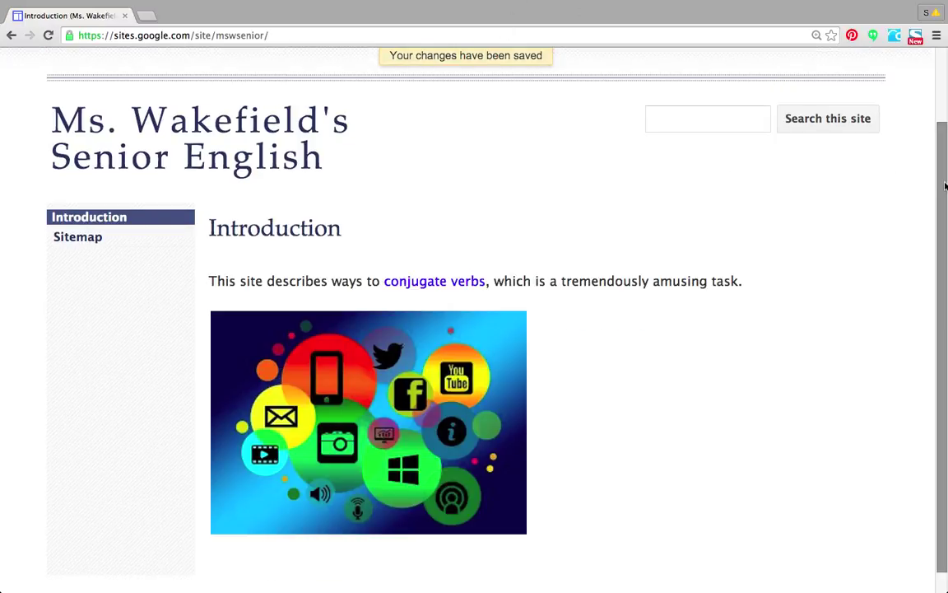
pyautogui.moveTo(946, 187); pyautogui.dragTo(947, 123)
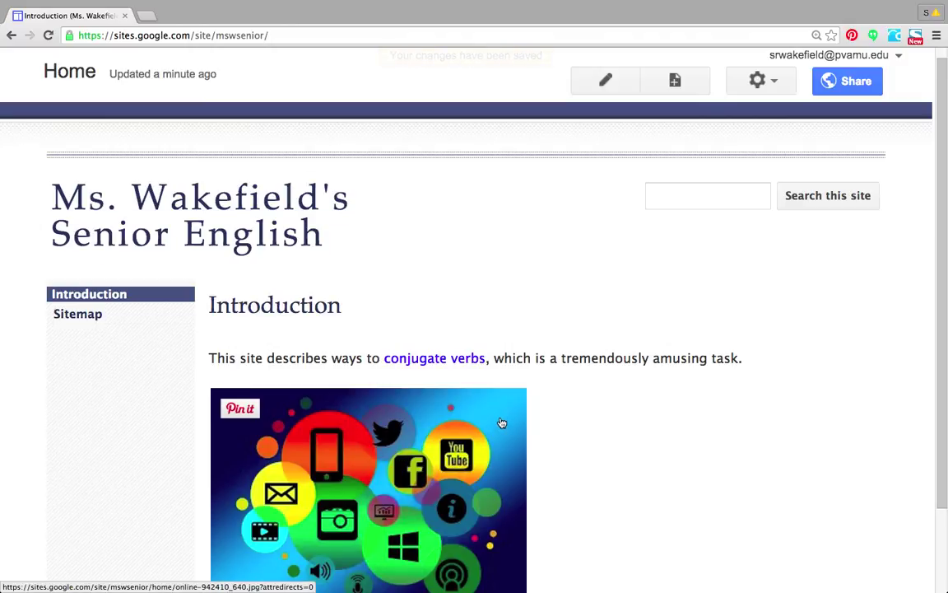
# Reopen the Introduction page and type 'List of common irregular verbs' below the image, selecting the line.
pyautogui.click(606, 82)
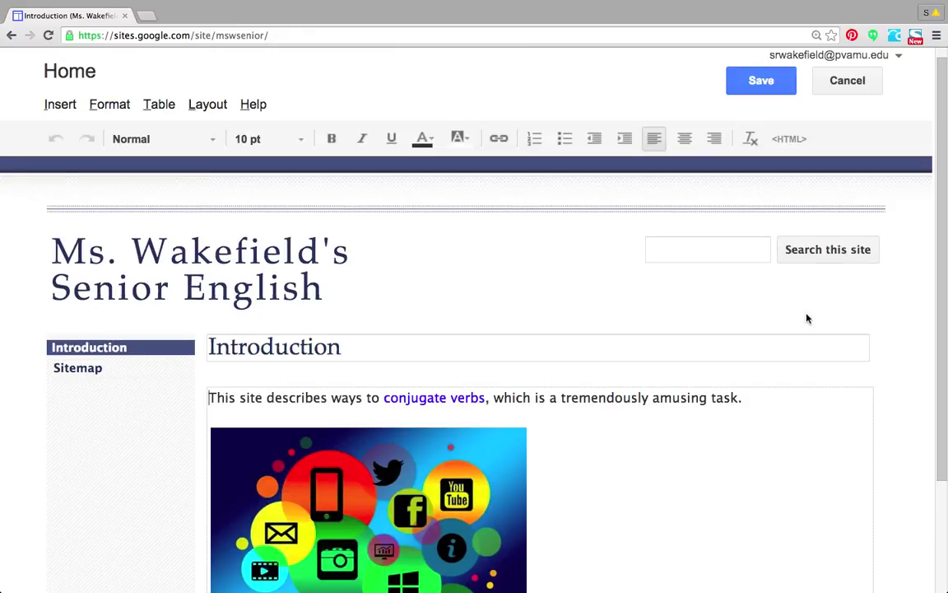
pyautogui.scroll(-3, 933, 328)
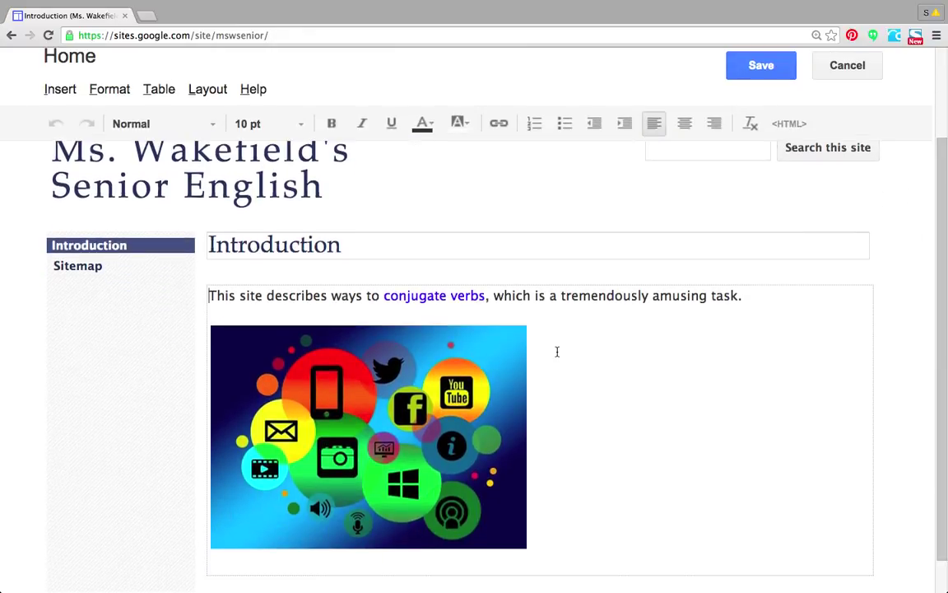
pyautogui.scroll(3, 851, 256)
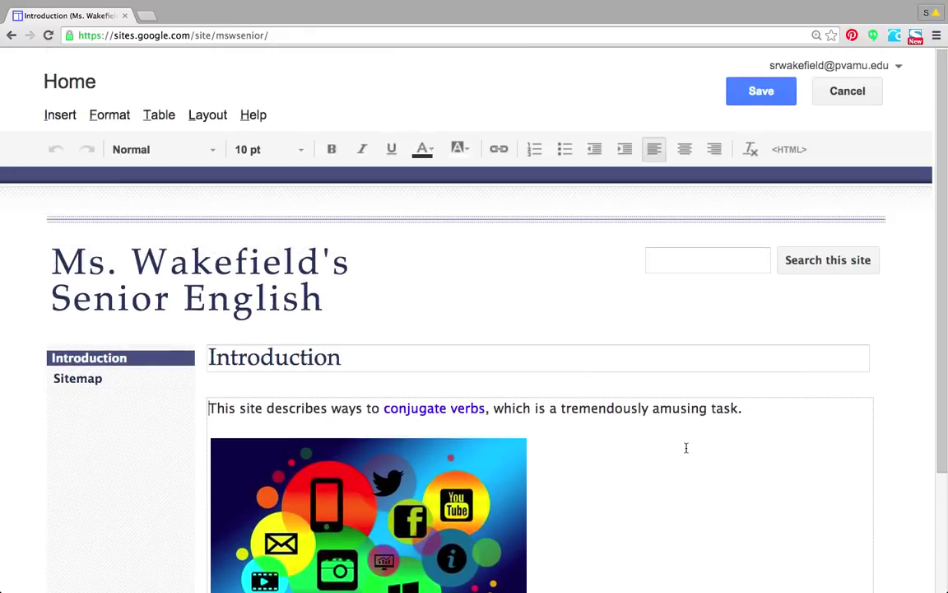
pyautogui.click(743, 409)
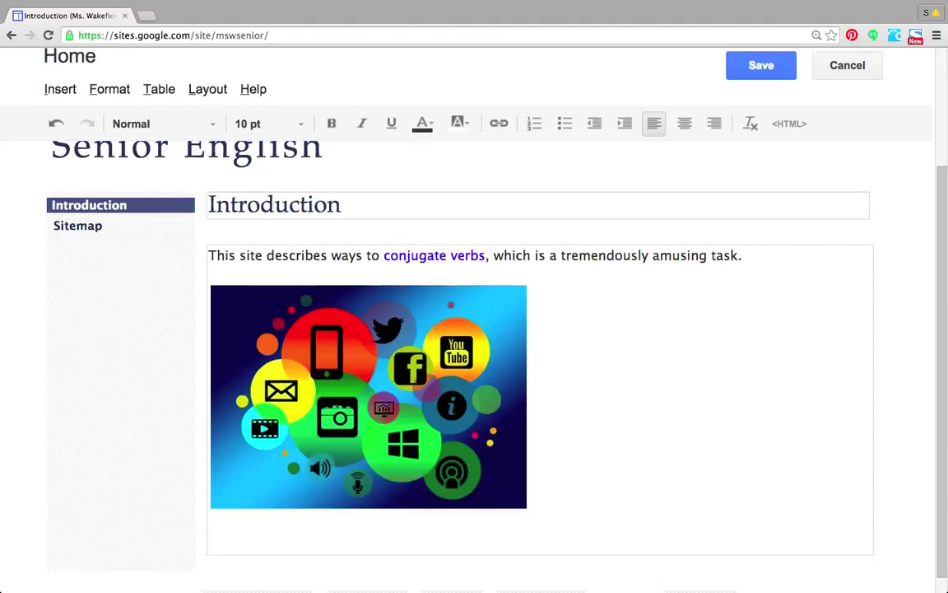
pyautogui.write('List of common irregular')
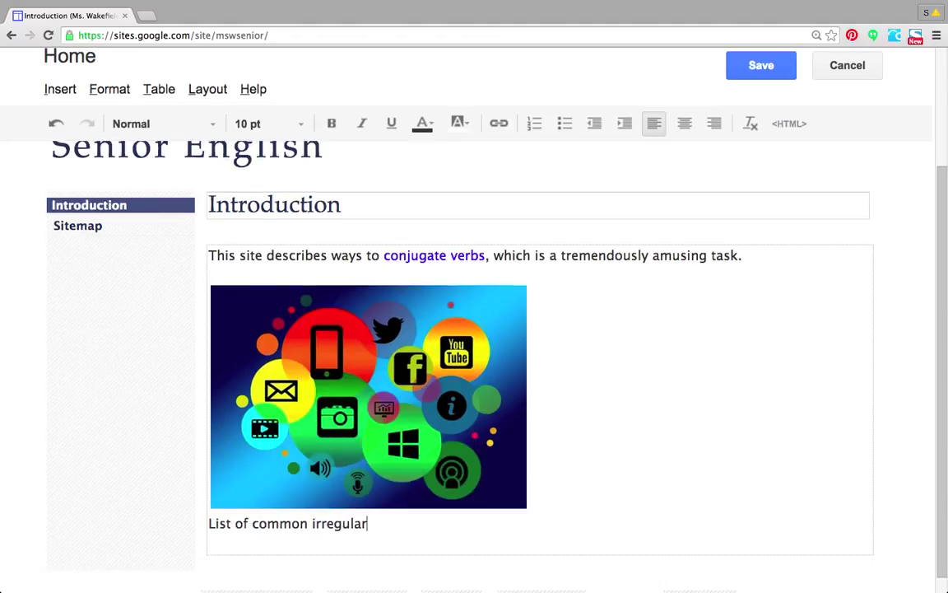
pyautogui.write(' verbs')
pyautogui.moveTo(400, 527); pyautogui.dragTo(188, 525)
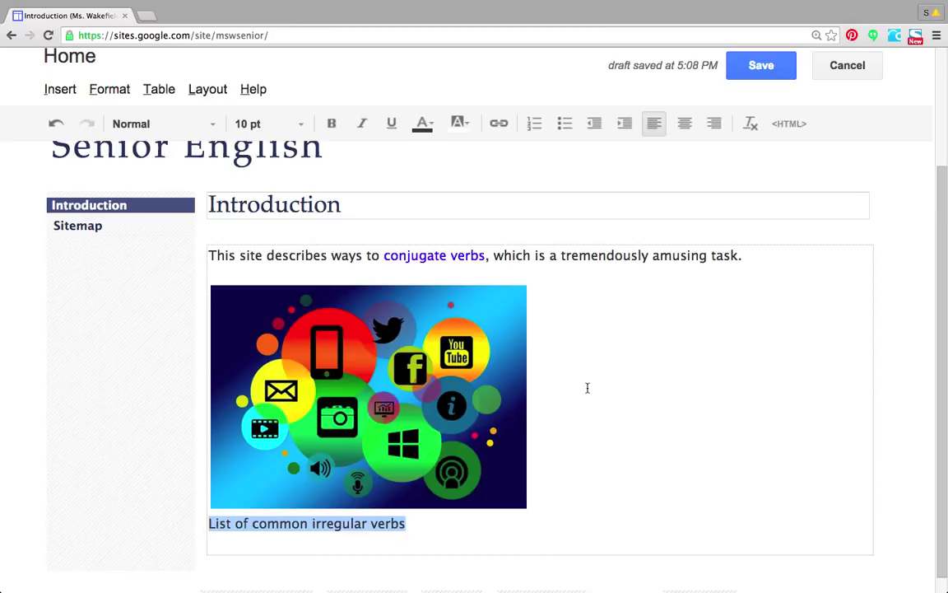
pyautogui.click(413, 523)
pyautogui.moveTo(410, 523); pyautogui.dragTo(201, 524)
# Link the selected line to the pasted esl-lounge irregular verb list URL, opening in a new window.
pyautogui.click(60, 90)
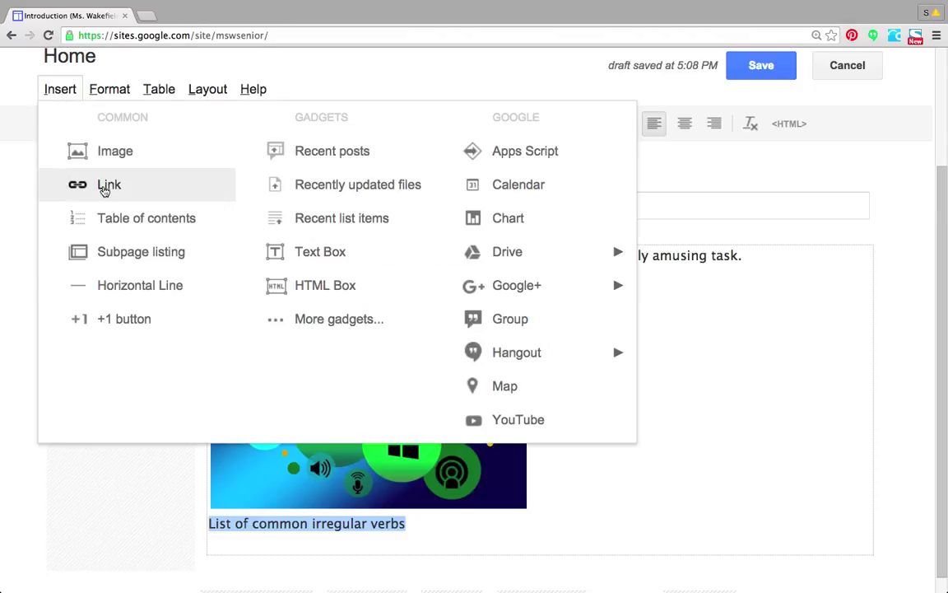
pyautogui.click(722, 488)
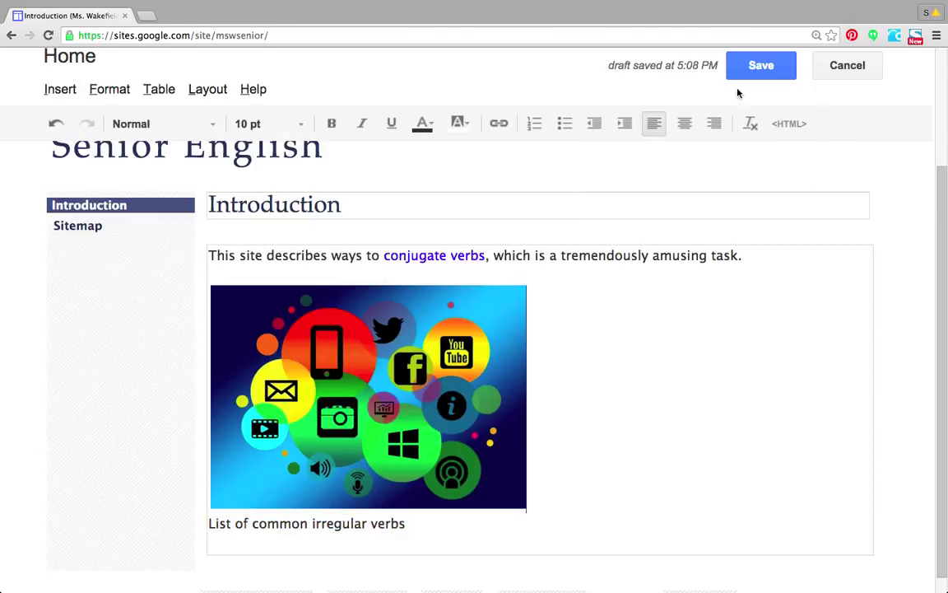
pyautogui.click(500, 127)
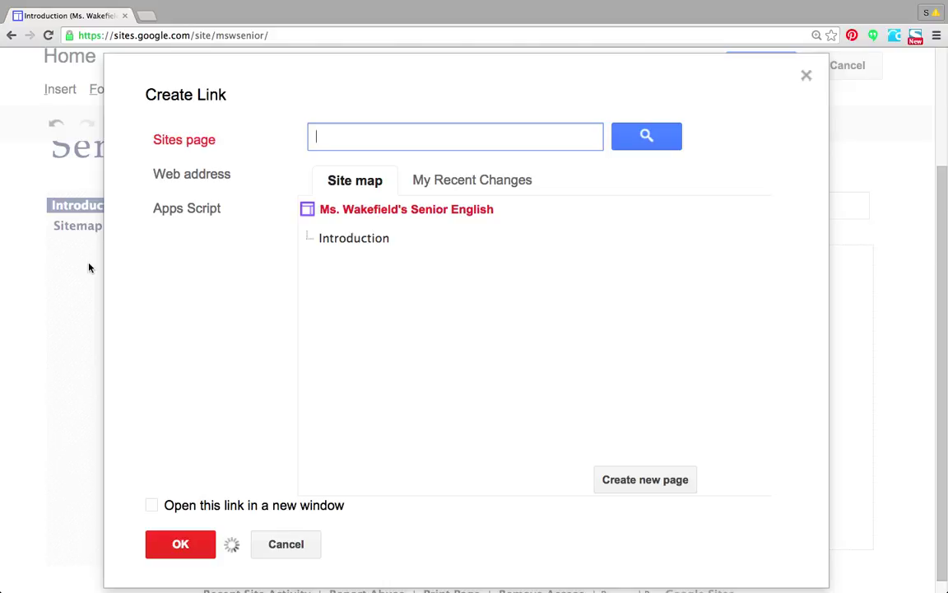
pyautogui.click(194, 181)
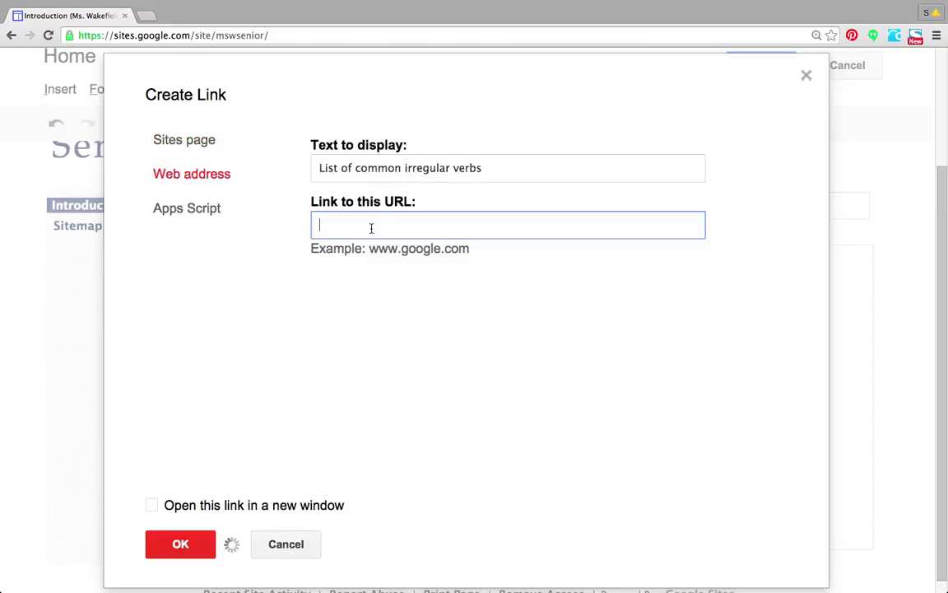
pyautogui.press('super+v')
pyautogui.click(558, 223)
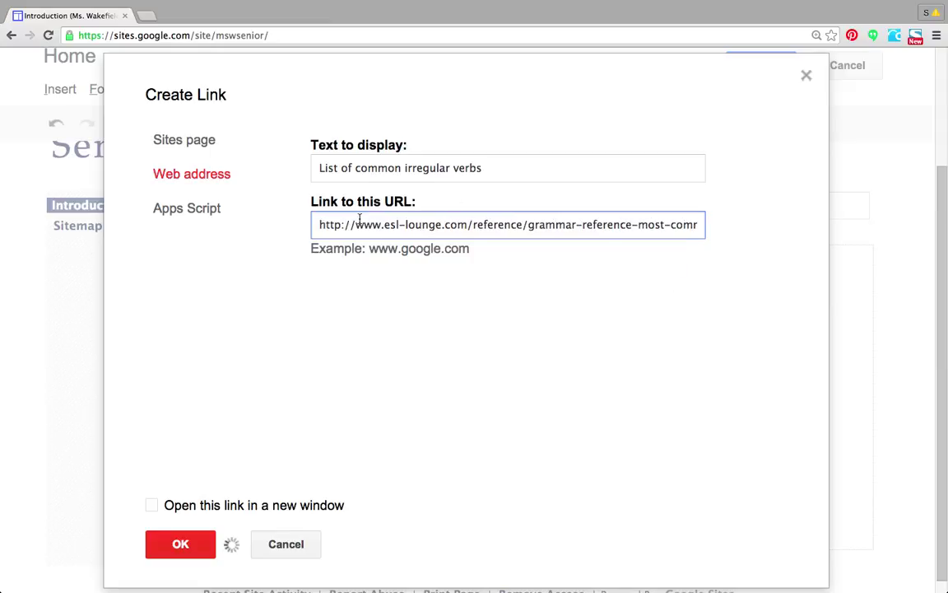
pyautogui.click(151, 506)
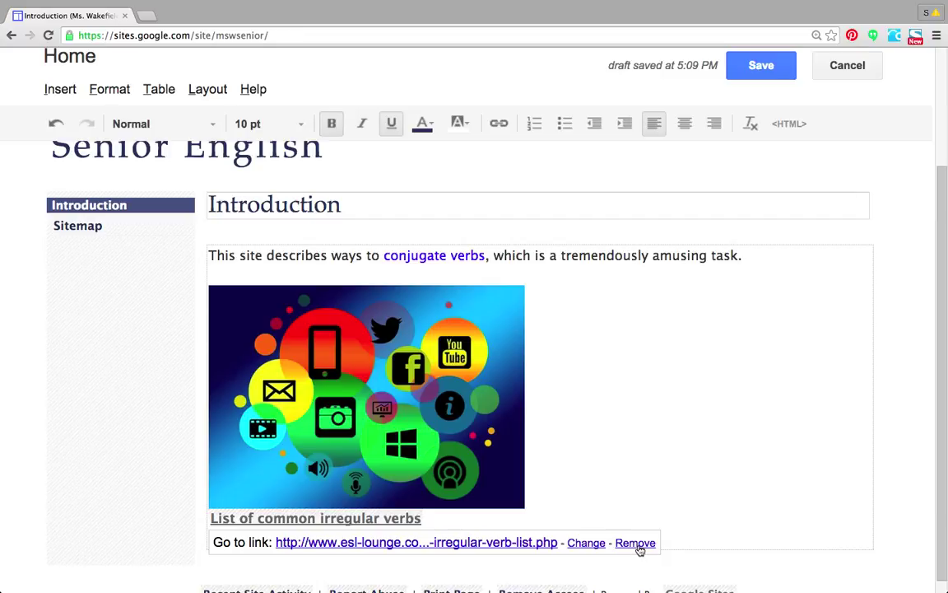
# Save the Introduction page, test the irregular verbs link, then close the esl-lounge tab.
pyautogui.click(759, 65)
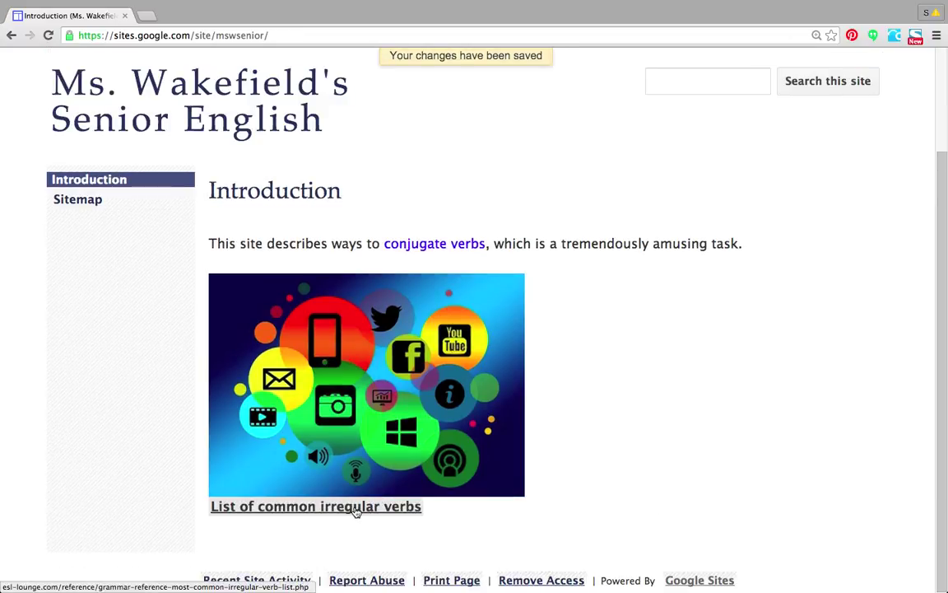
pyautogui.click(356, 509)
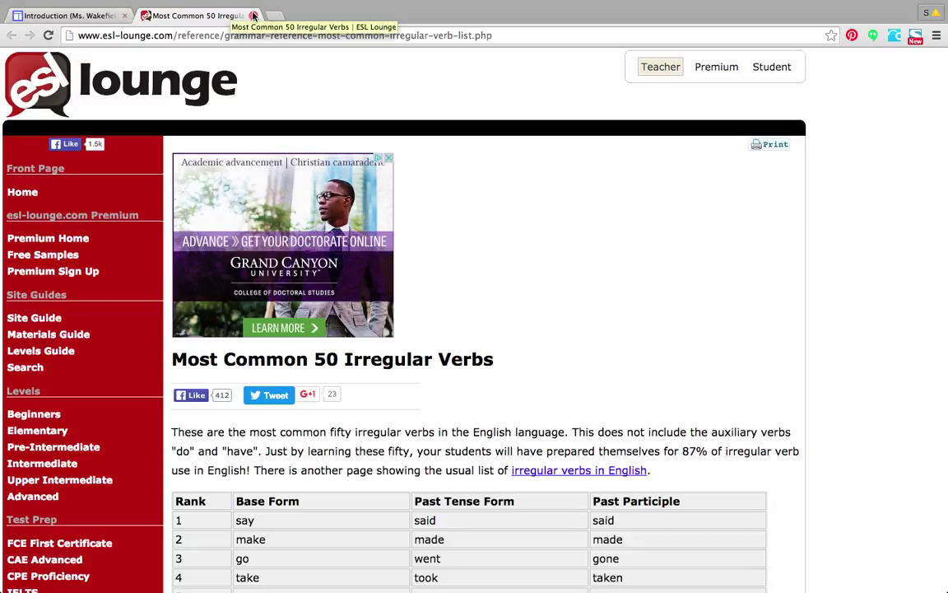
pyautogui.click(93, 12)
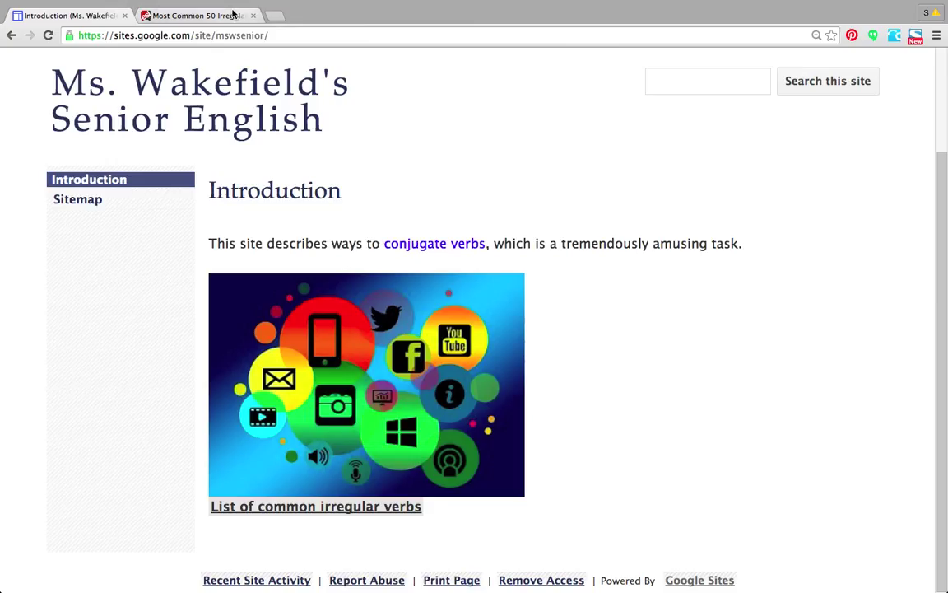
pyautogui.click(253, 15)
pyautogui.moveTo(944, 222); pyautogui.dragTo(947, 107)
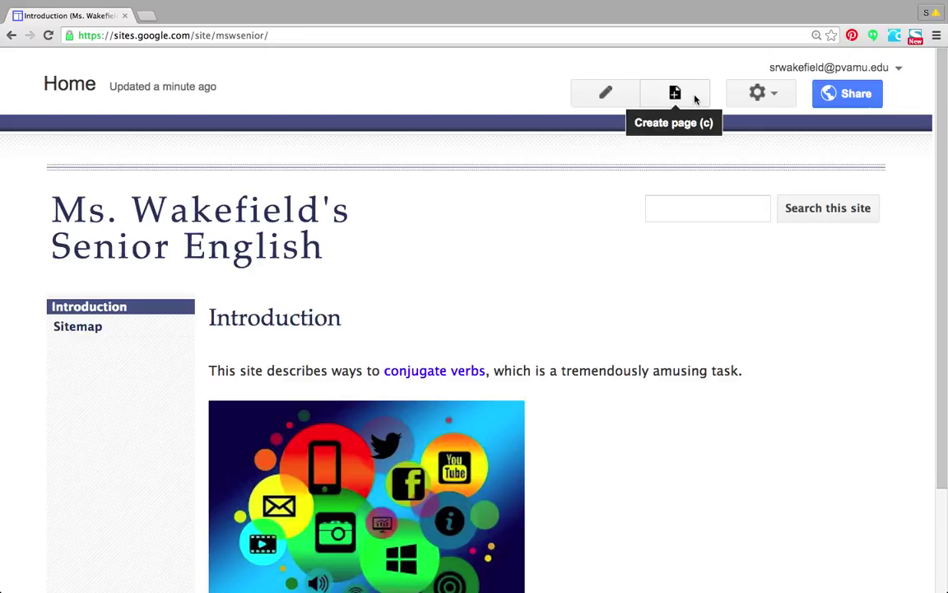
# Start a new page and name it 'Dallas Zoning', replacing the trial names 'Unit 1' and 'Family Issues'.
pyautogui.click(695, 99)
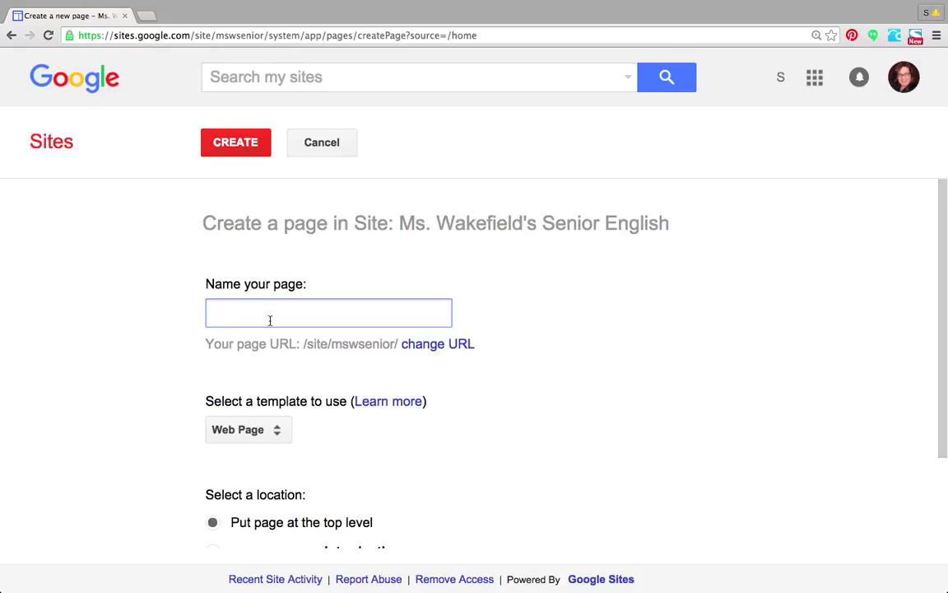
pyautogui.write('Unit 1')
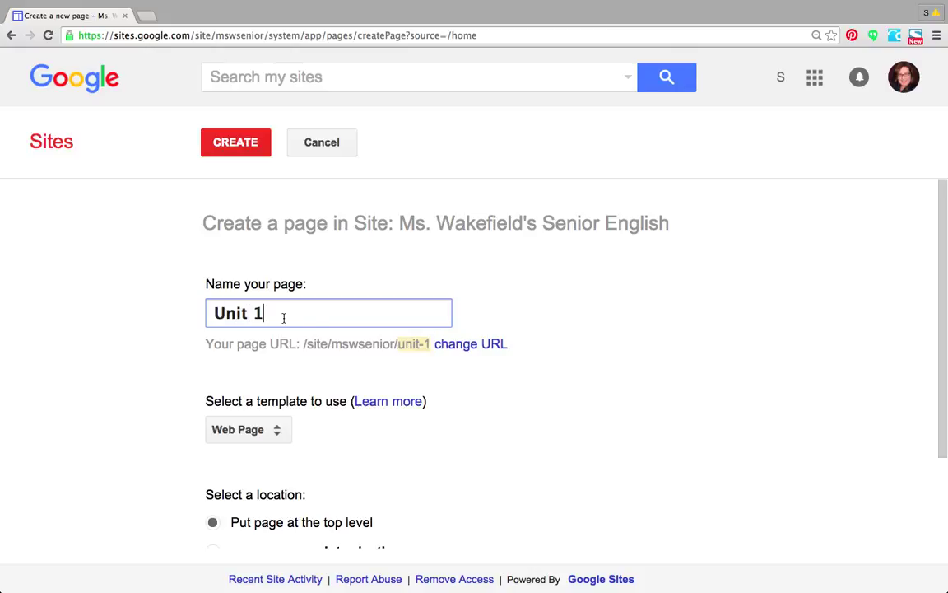
pyautogui.moveTo(275, 313); pyautogui.dragTo(236, 313)
pyautogui.tripleClick(351, 311)
pyautogui.press('BackSpace')
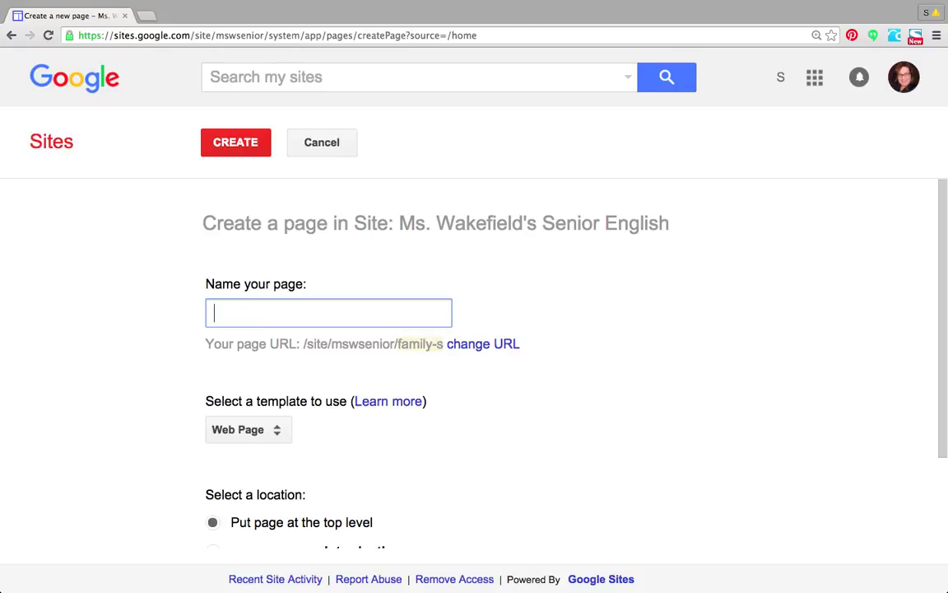
pyautogui.write('Family Issues')
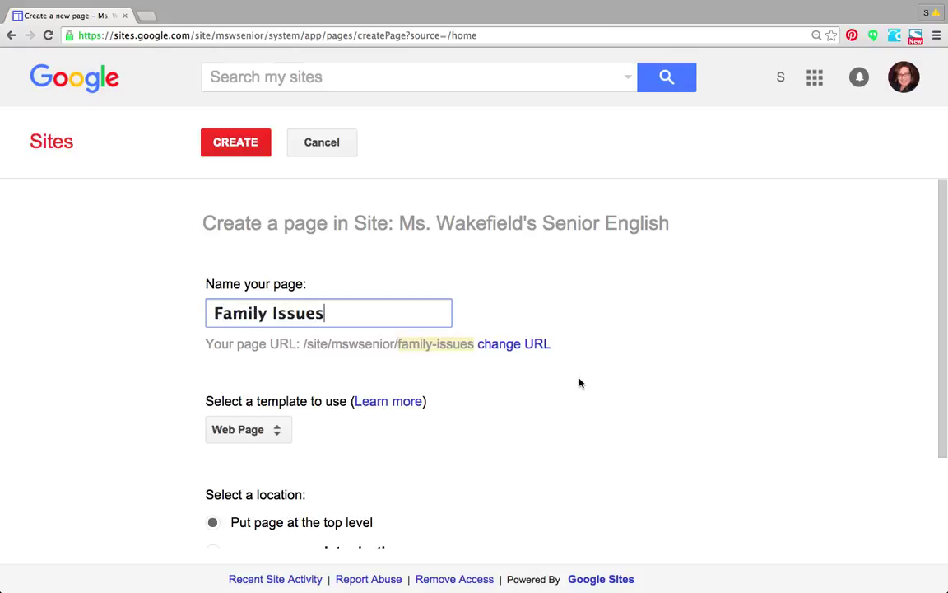
pyautogui.tripleClick(362, 313)
pyautogui.write('Dallas Z')
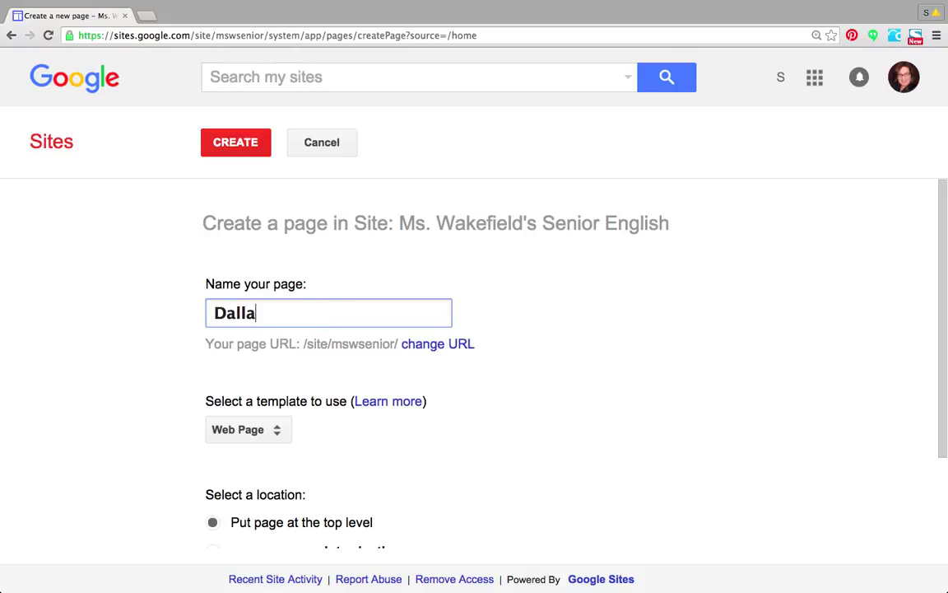
pyautogui.write('ing')
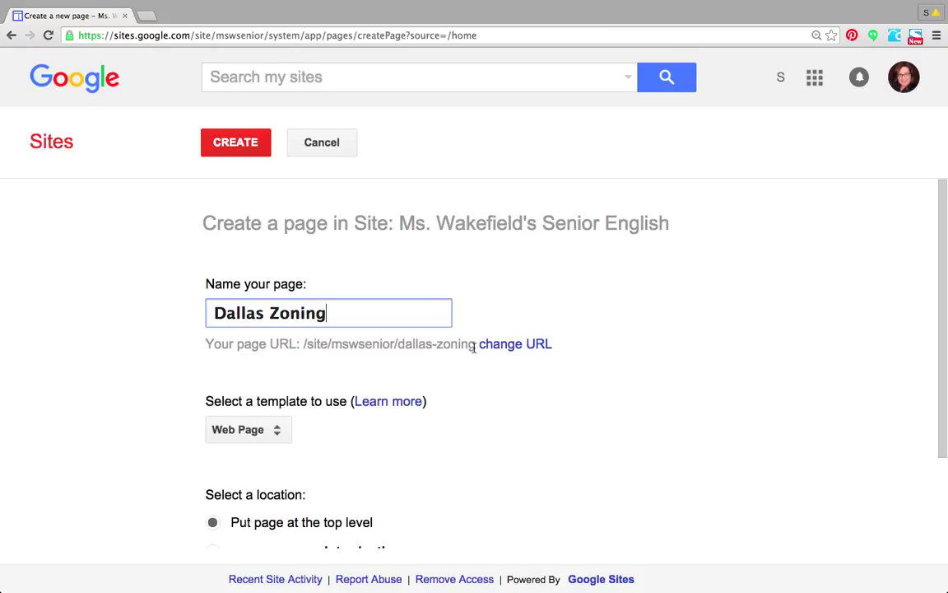
# Keep the Web Page template and place the Dallas Zoning page under Introduction.
pyautogui.click(528, 352)
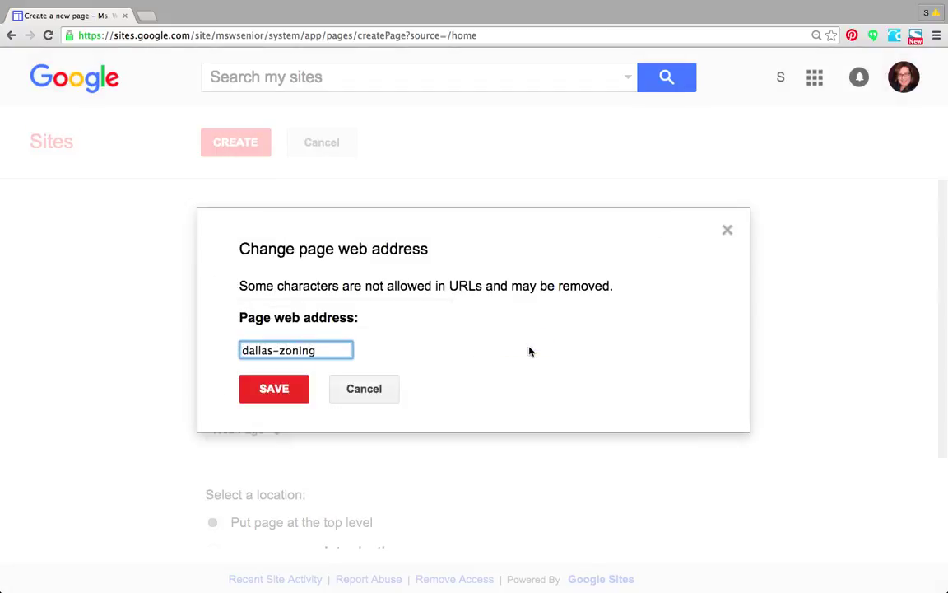
pyautogui.click(274, 388)
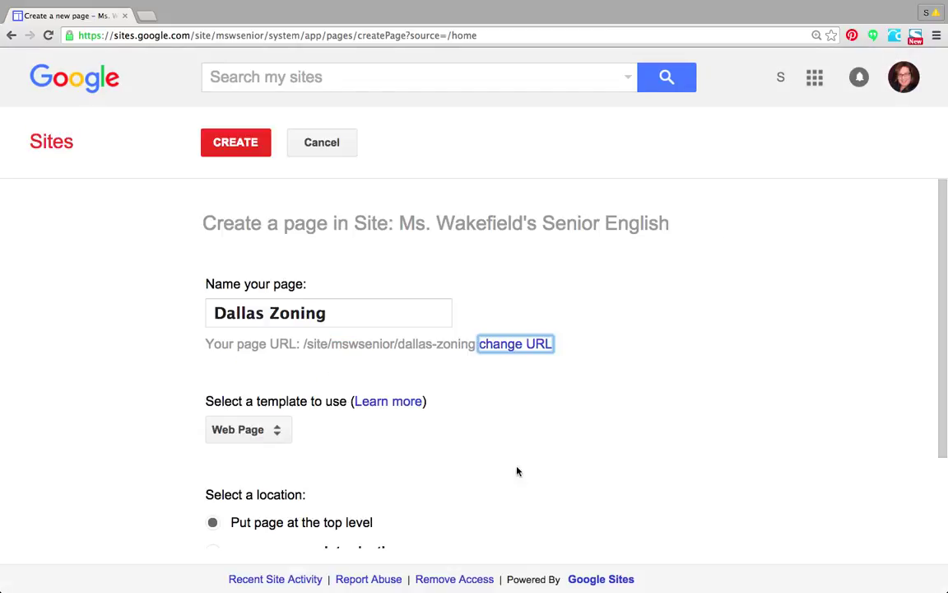
pyautogui.scroll(-2, 556, 446)
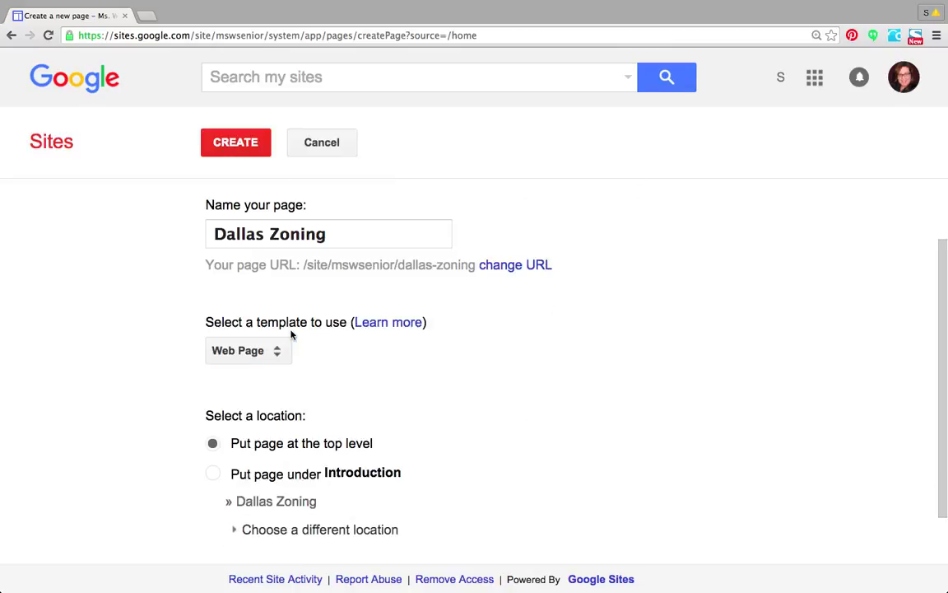
pyautogui.click(279, 353)
pyautogui.click(279, 353)
pyautogui.scroll(-1, 432, 417)
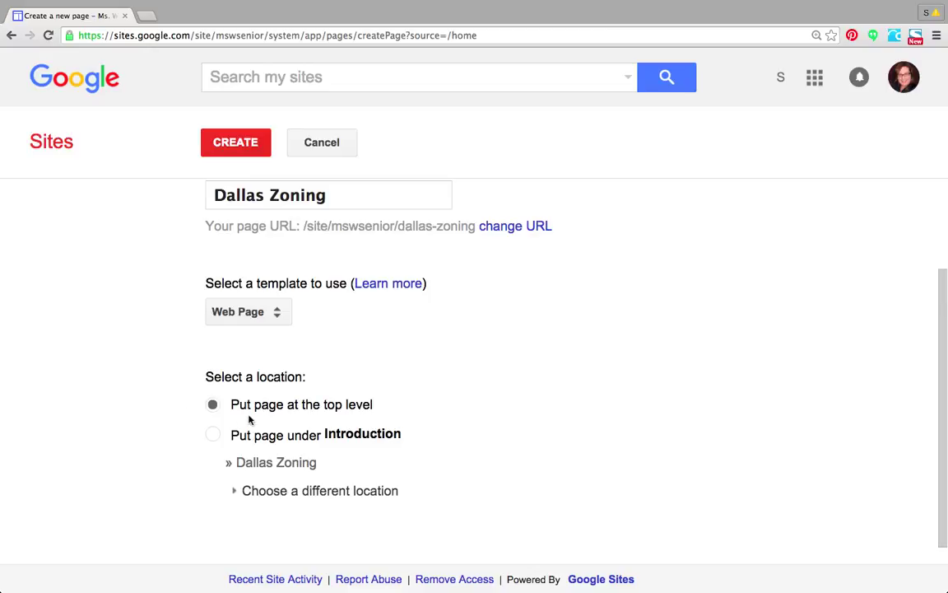
pyautogui.click(359, 409)
pyautogui.moveTo(397, 226); pyautogui.dragTo(331, 226)
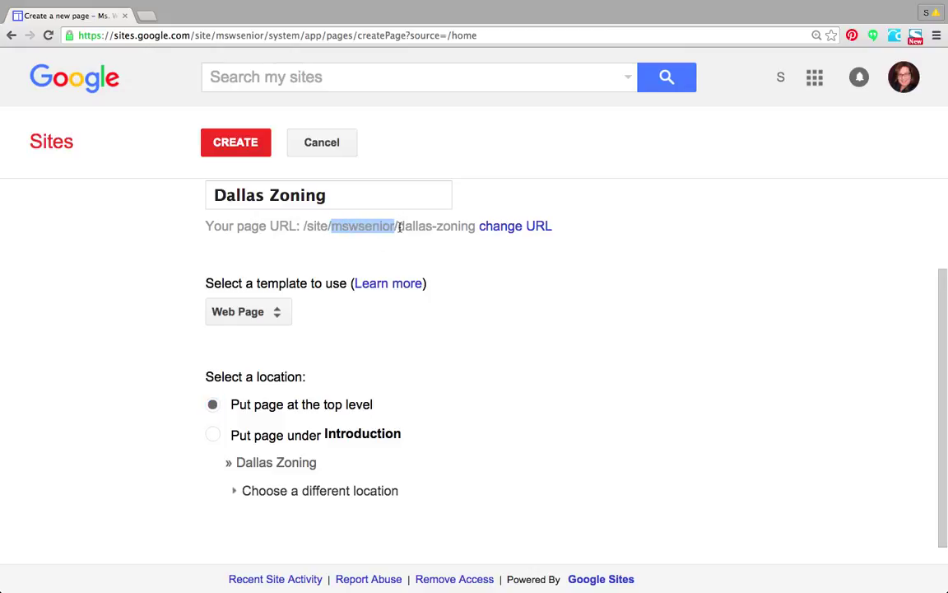
pyautogui.moveTo(399, 227); pyautogui.dragTo(475, 231)
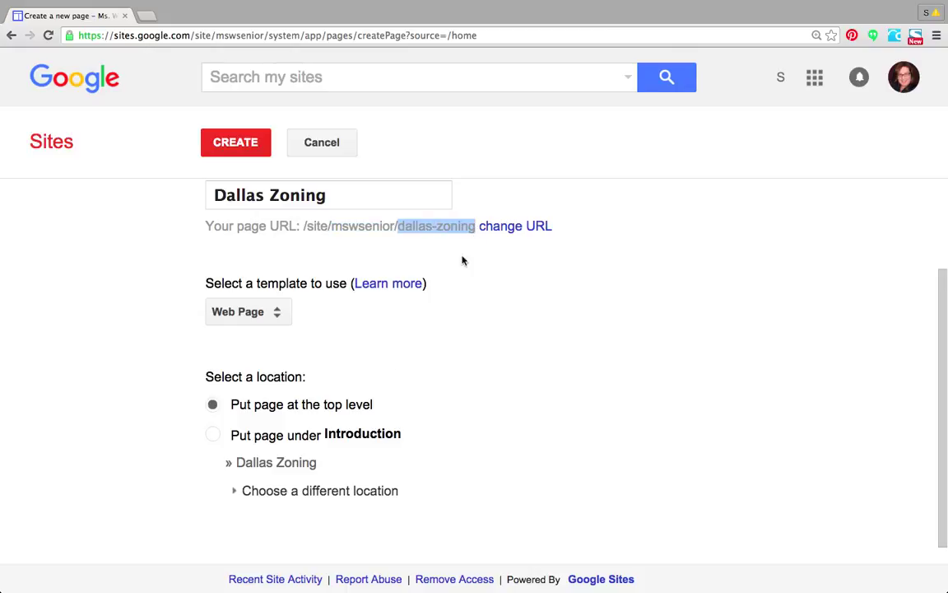
pyautogui.click(213, 436)
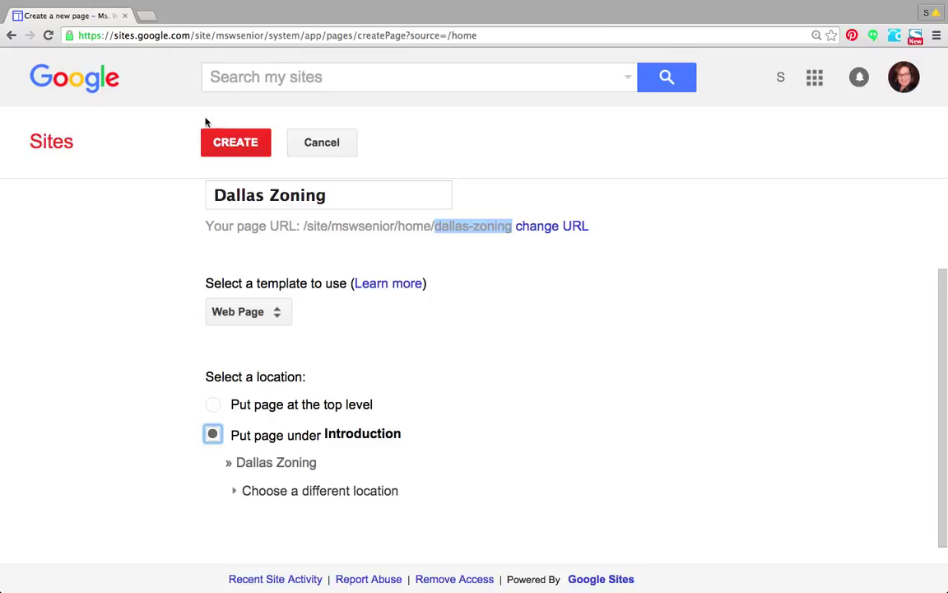
# Create the Dallas Zoning page and type the placeholder line 'waiufwbkljrbqjkadalhjdvlwerhk3w'.
pyautogui.click(232, 146)
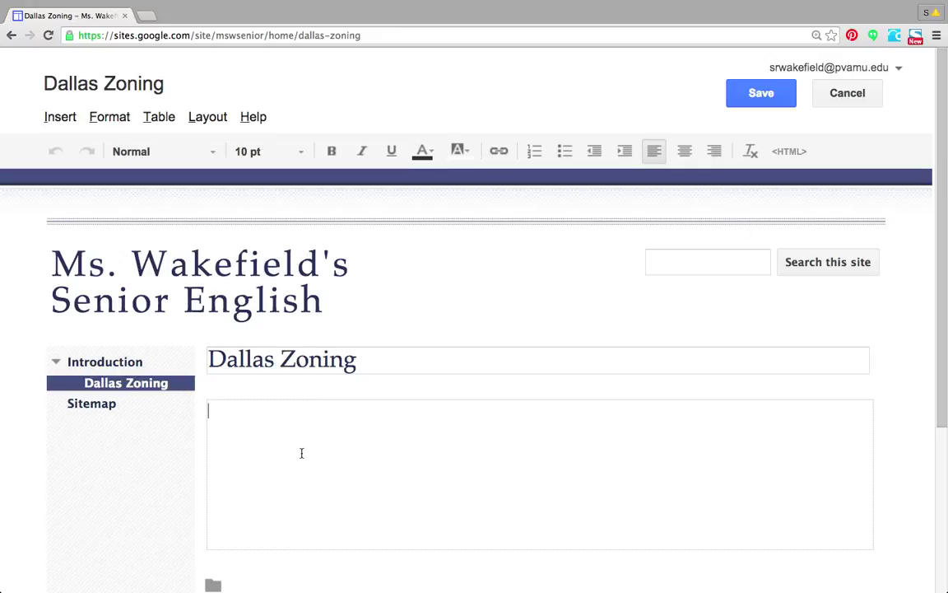
pyautogui.write('waiufwbkljrbqjkadalhjdvlwerhk3w')
pyautogui.press('Return')
pyautogui.press('Return')
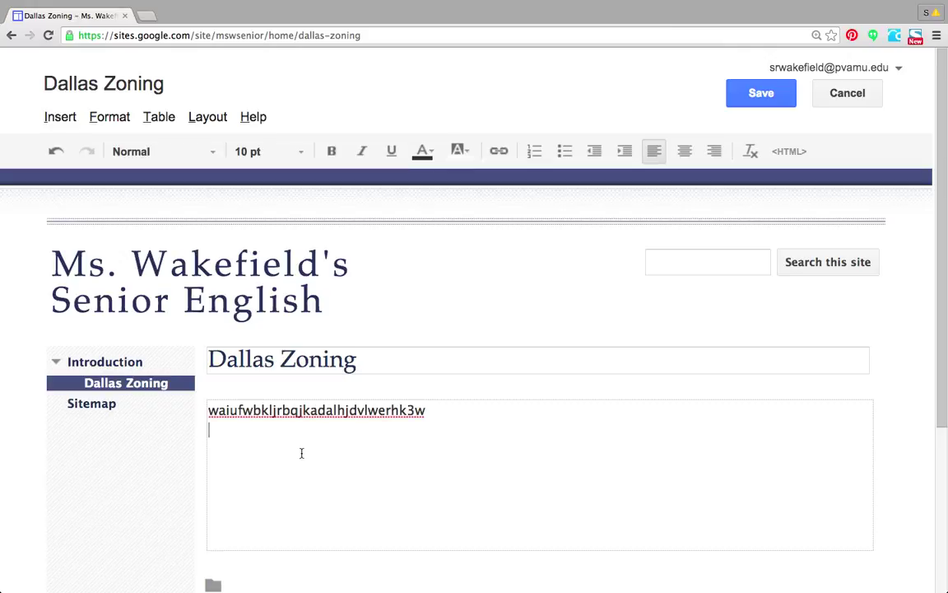
# Browse the Insert menu's table options, then save the Dallas Zoning page.
pyautogui.click(53, 120)
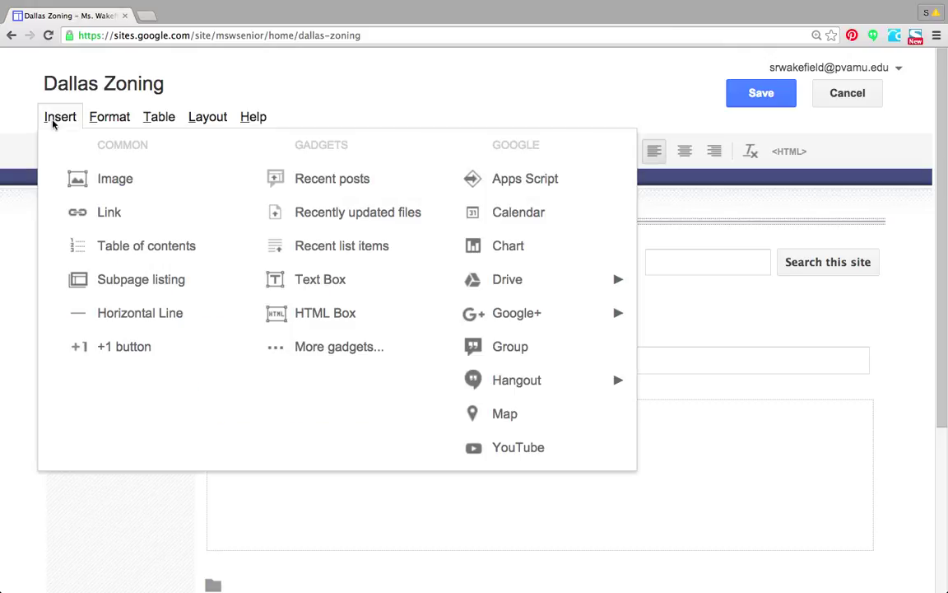
pyautogui.click(145, 116)
pyautogui.moveTo(190, 148)
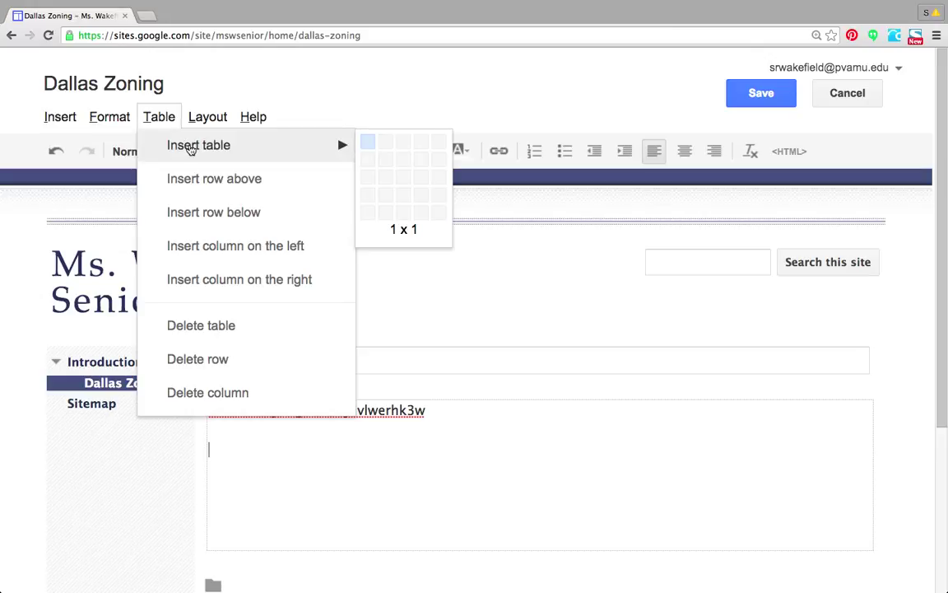
pyautogui.click(509, 419)
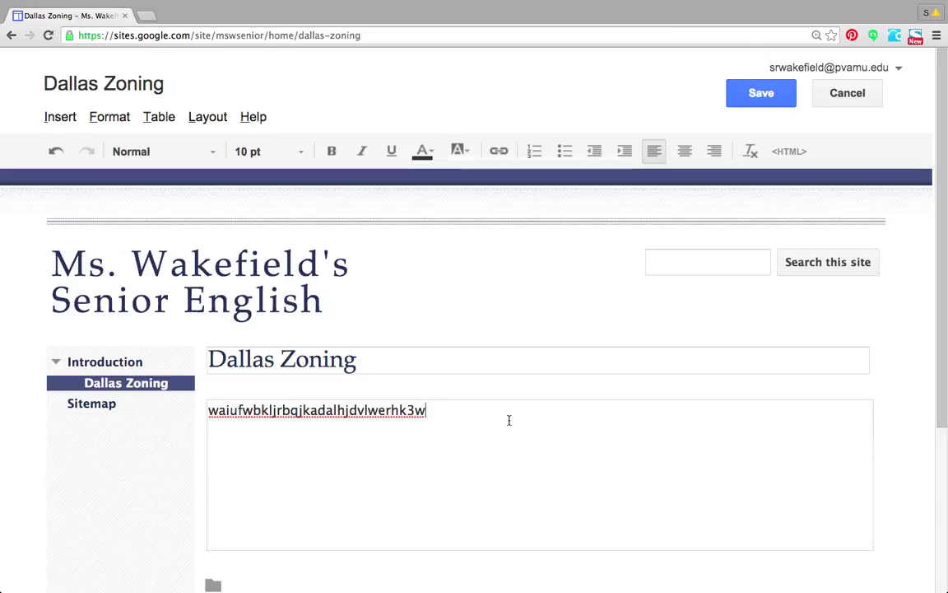
pyautogui.click(756, 95)
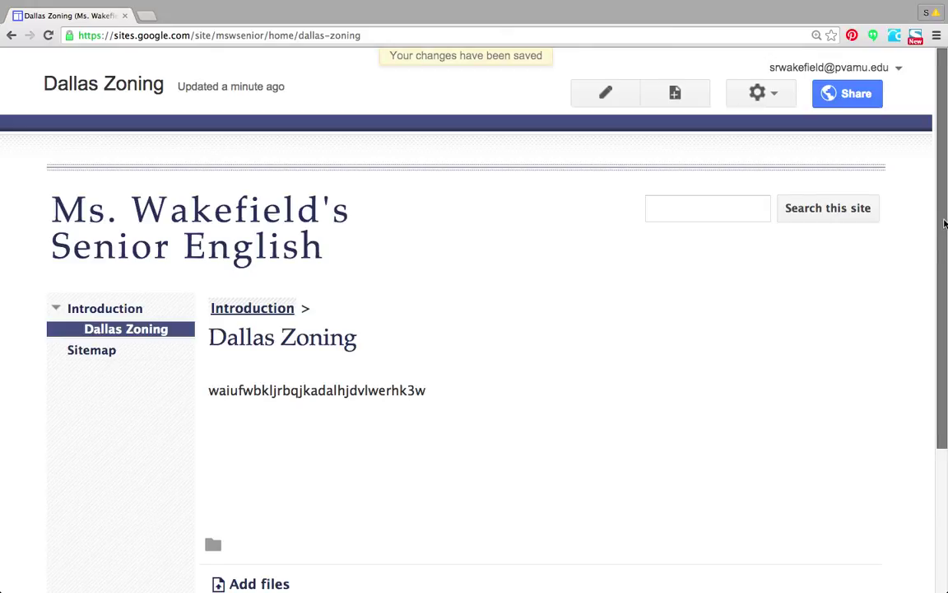
# Upload PDF attachments, including 13-14_UG_Catalog.pdf and Pages from 3043_TwitterTips.pdf, to the page.
pyautogui.moveTo(940, 219); pyautogui.dragTo(919, 384)
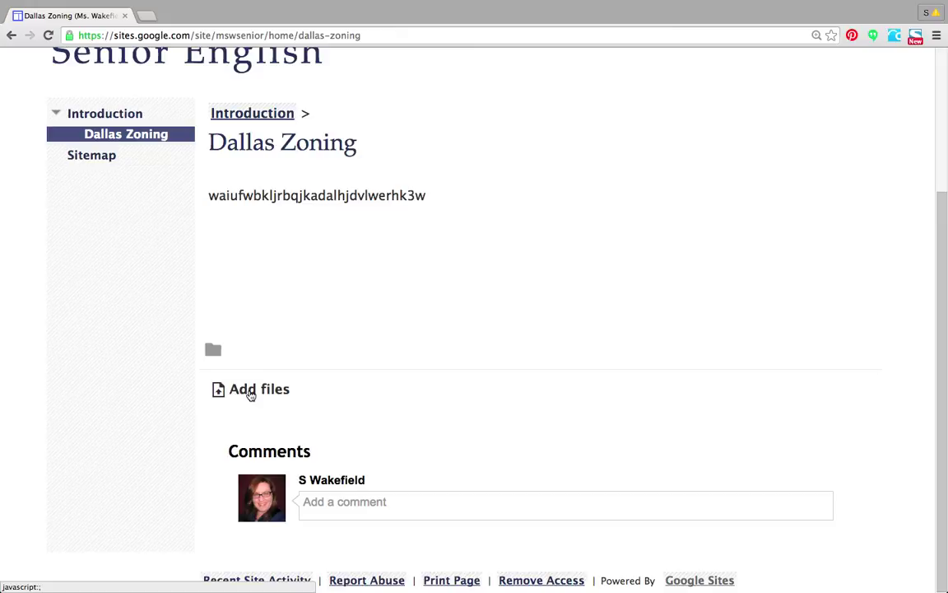
pyautogui.click(251, 391)
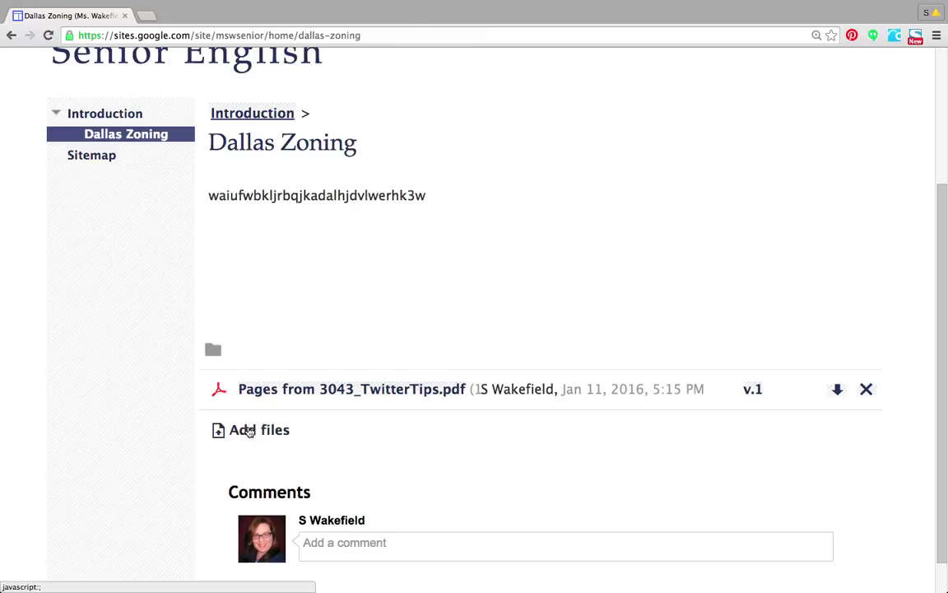
pyautogui.scroll(5, 249, 431)
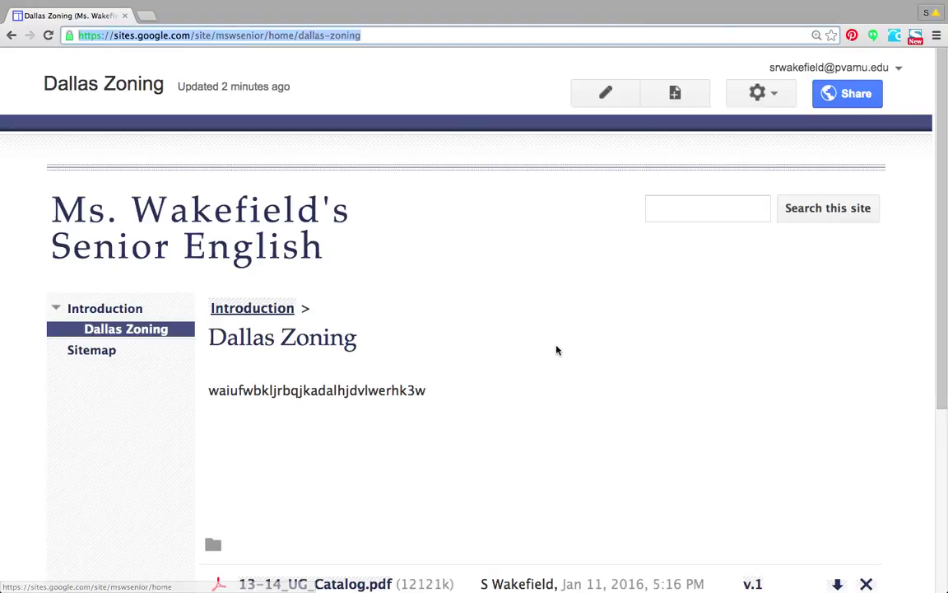
# Return to the Introduction page from the sidebar and select its address in the browser bar.
pyautogui.click(98, 312)
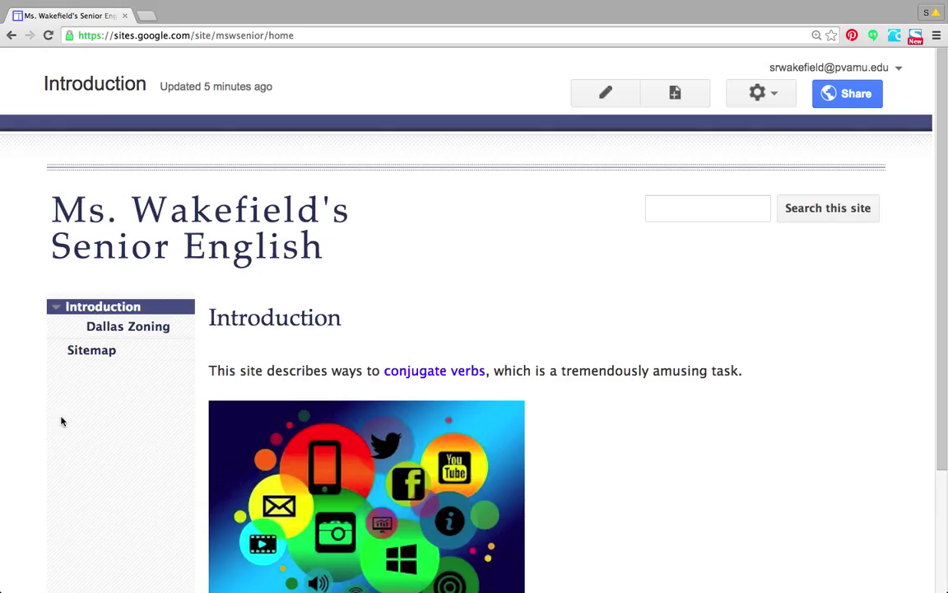
pyautogui.click(309, 36)
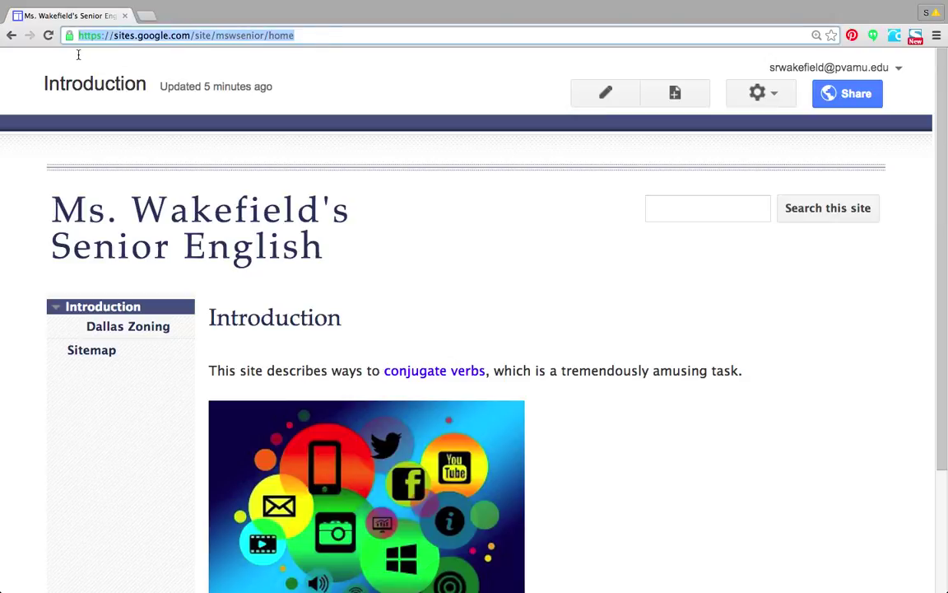